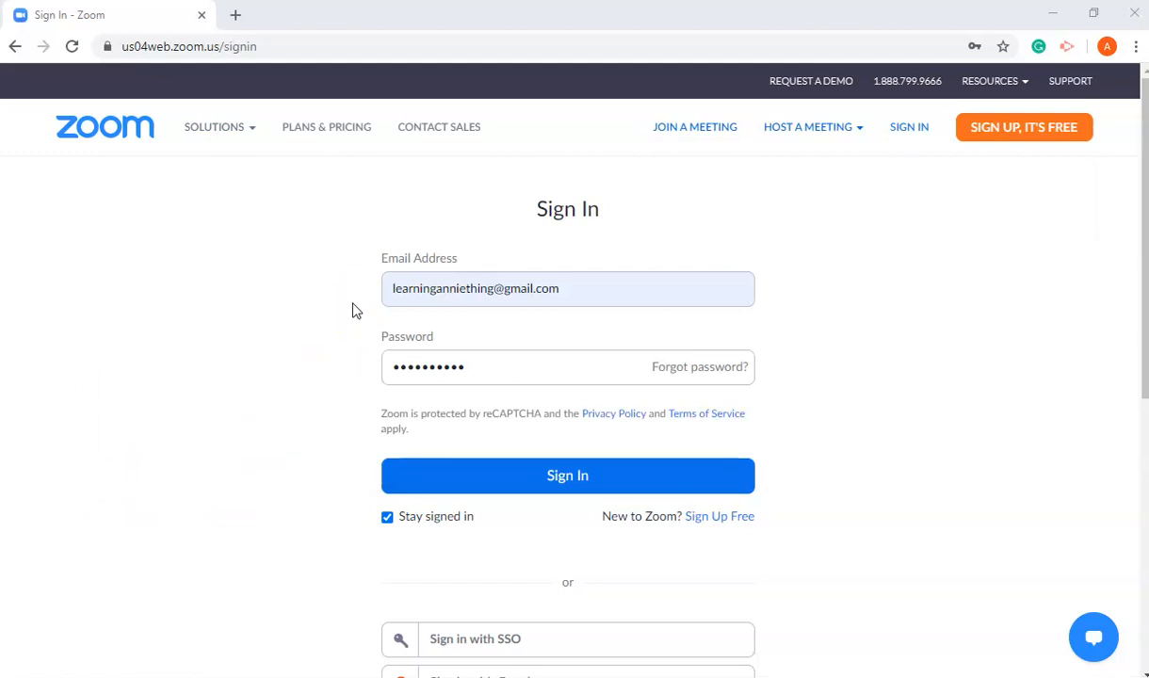
Step: Sign in to the Zoom account and review its profile page, from the Personal Meeting ID to the signed-in device option
{"action": "left_click", "coordinate": [558, 484]}
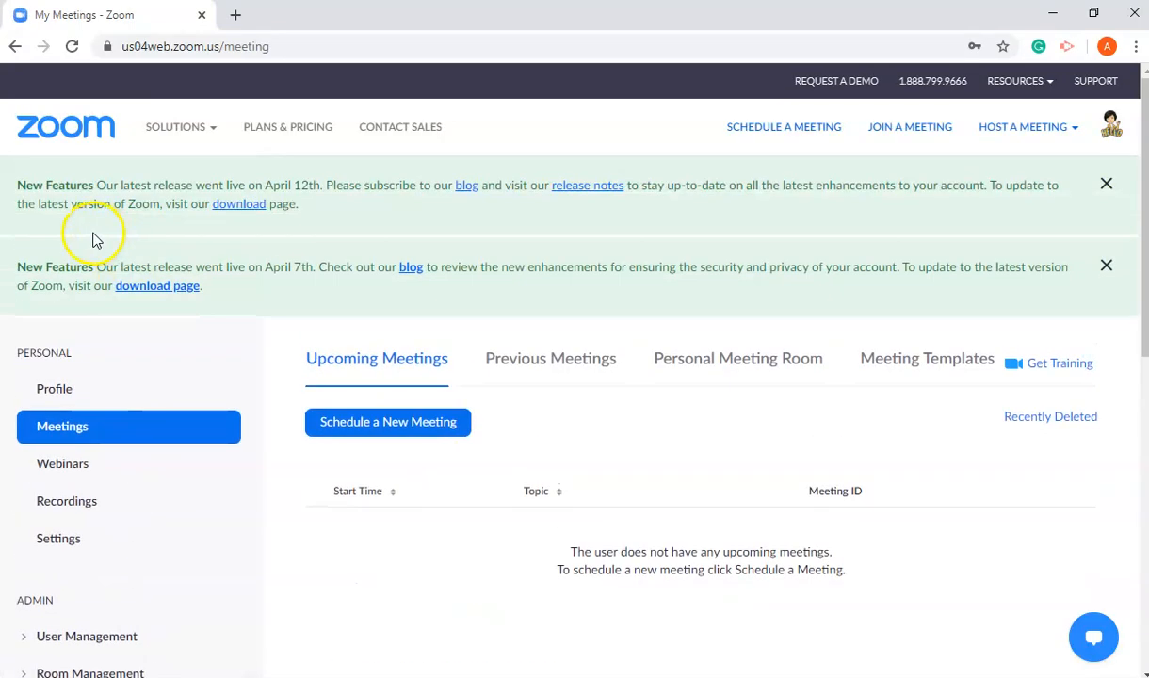
{"action": "left_click", "coordinate": [83, 391]}
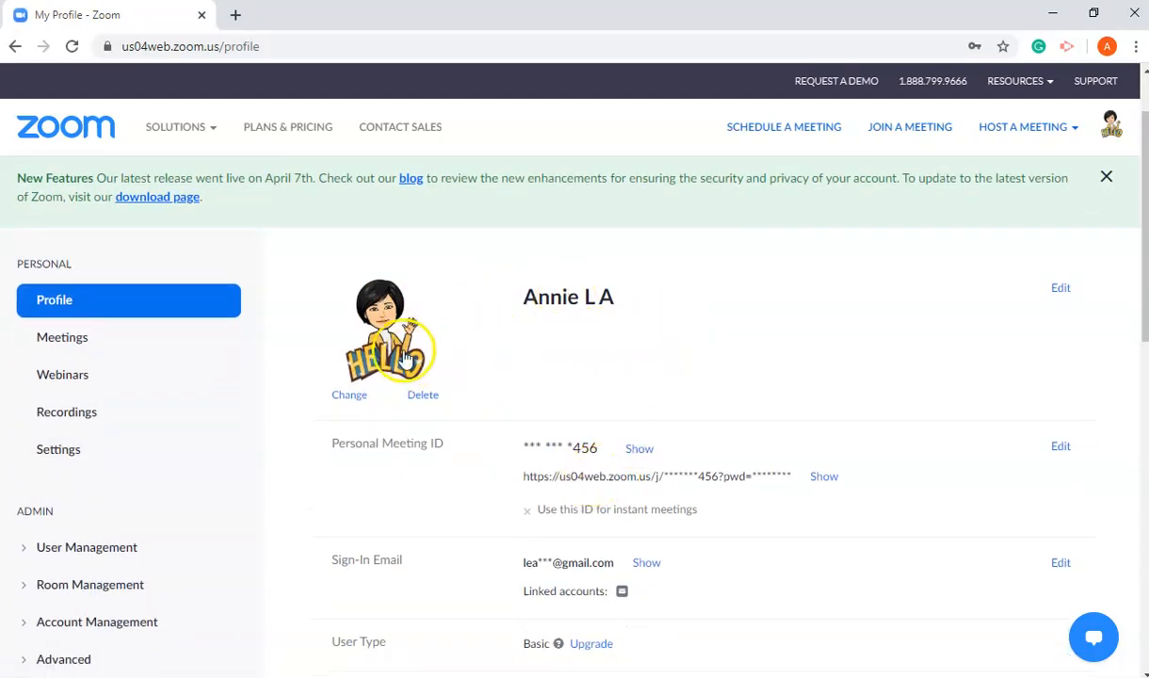
{"action": "scroll", "coordinate": [542, 387], "scroll_direction": "down", "scroll_amount": 1}
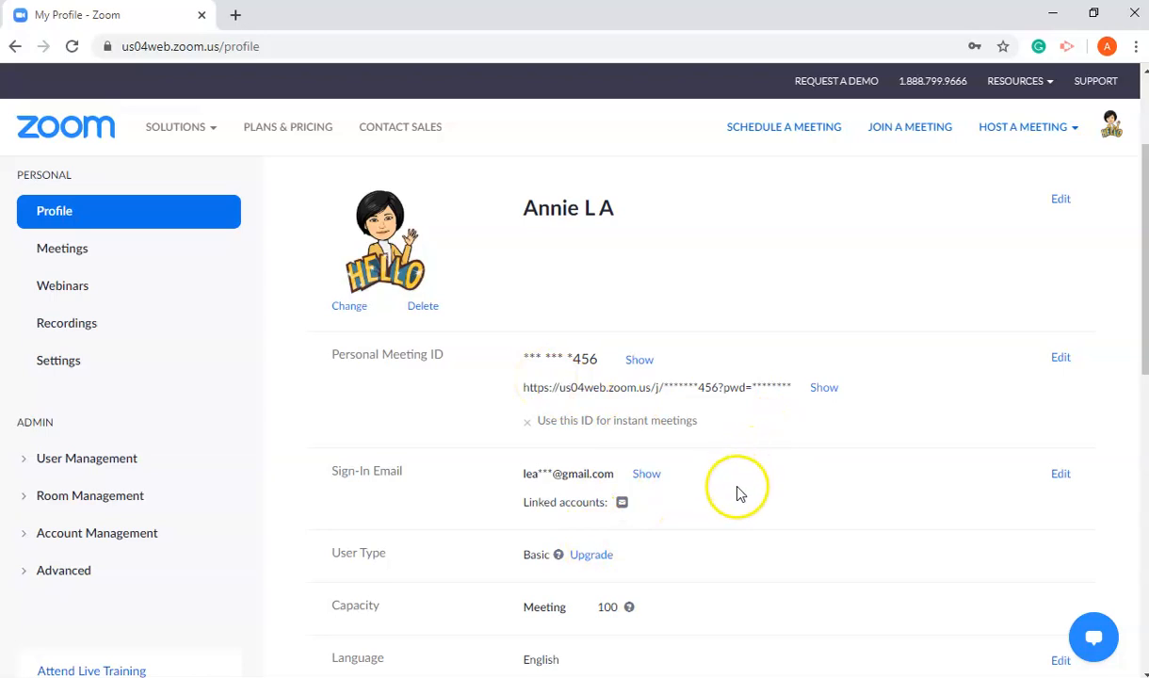
{"action": "scroll", "coordinate": [741, 492], "scroll_direction": "down", "scroll_amount": 2}
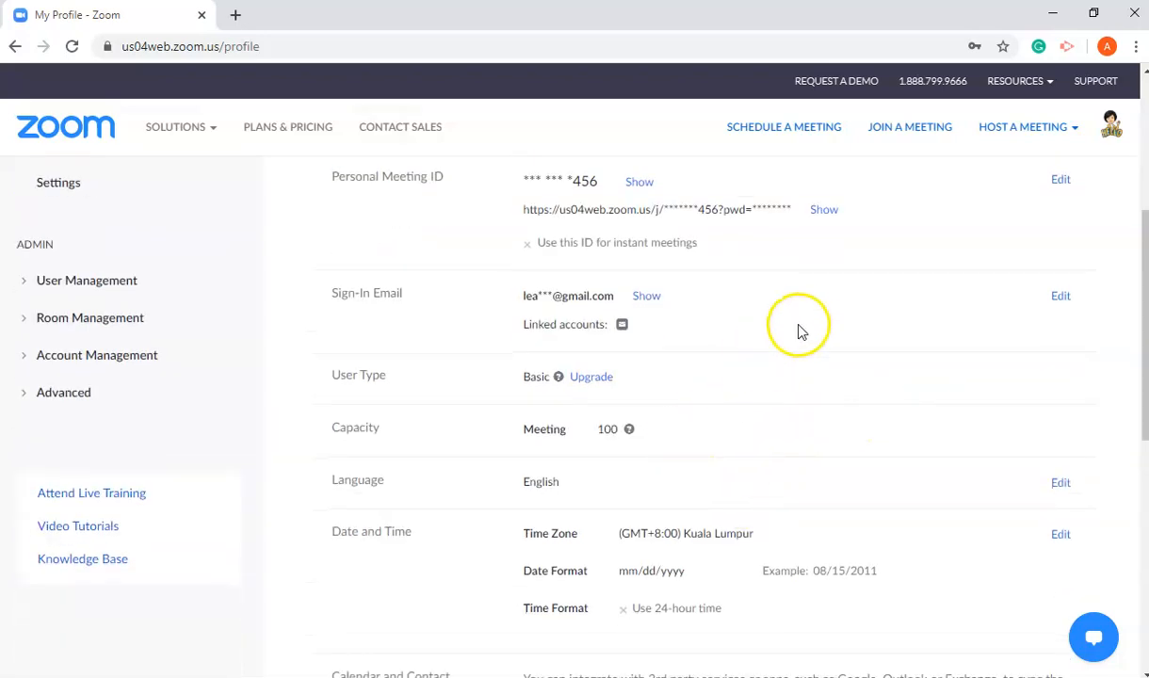
{"action": "scroll", "coordinate": [843, 607], "scroll_direction": "down", "scroll_amount": 1}
{"action": "scroll", "coordinate": [843, 608], "scroll_direction": "down", "scroll_amount": 2}
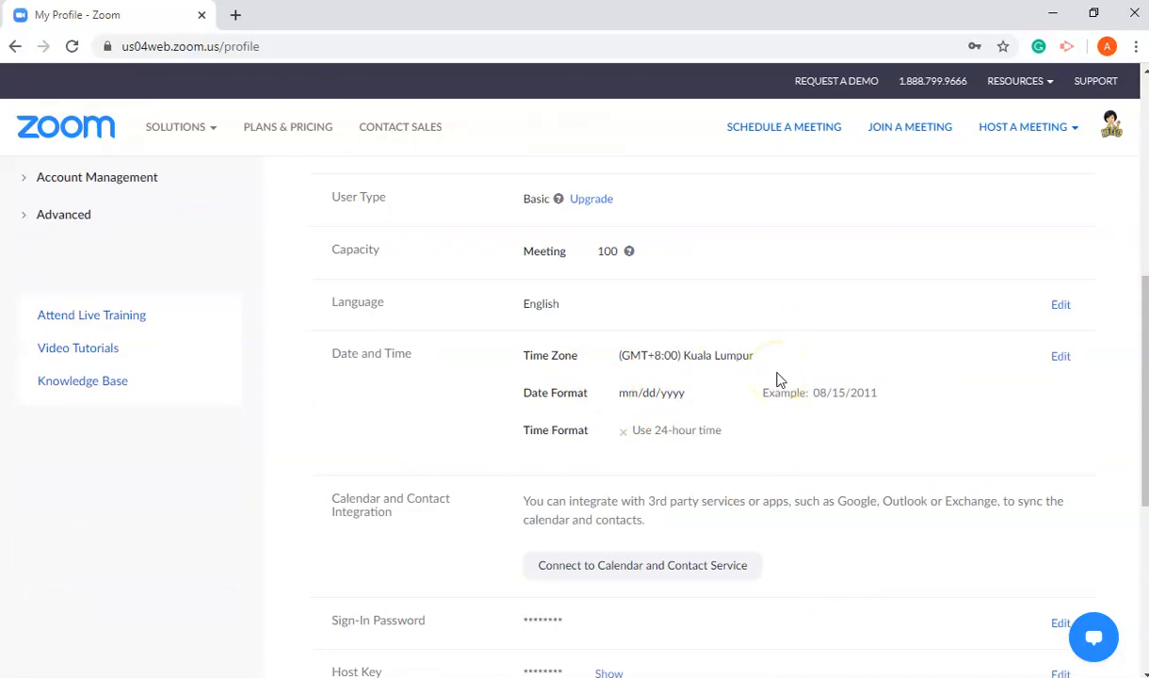
{"action": "scroll", "coordinate": [778, 380], "scroll_direction": "down", "scroll_amount": 3}
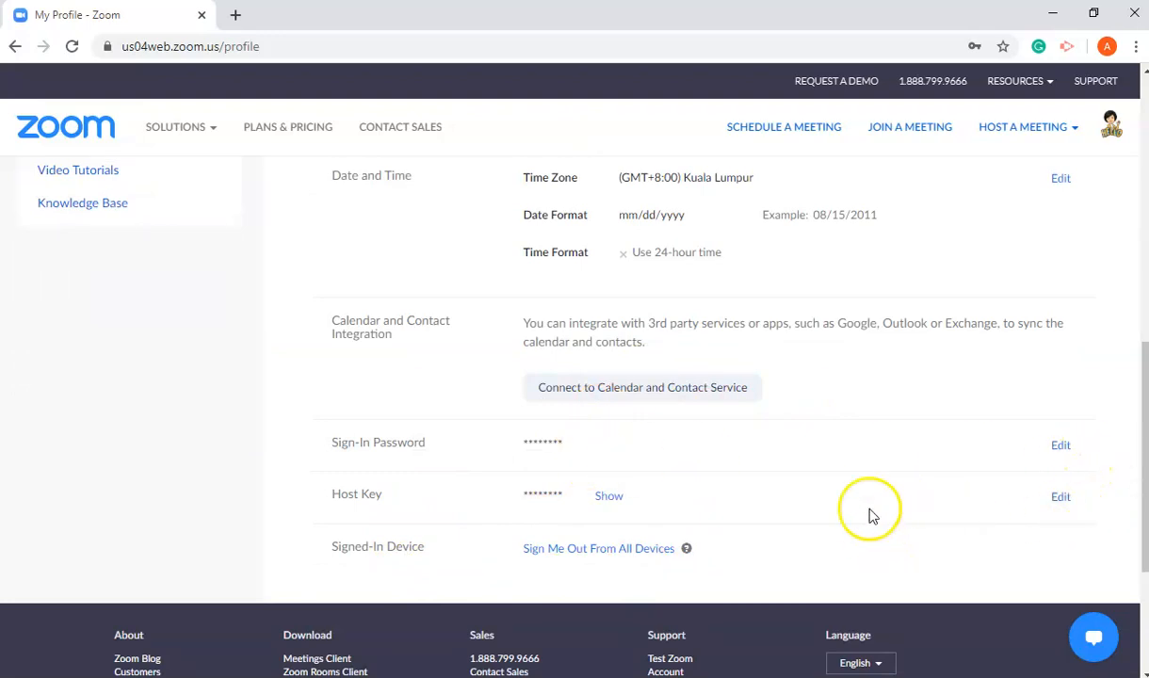
{"action": "scroll", "coordinate": [631, 566], "scroll_direction": "up", "scroll_amount": 12}
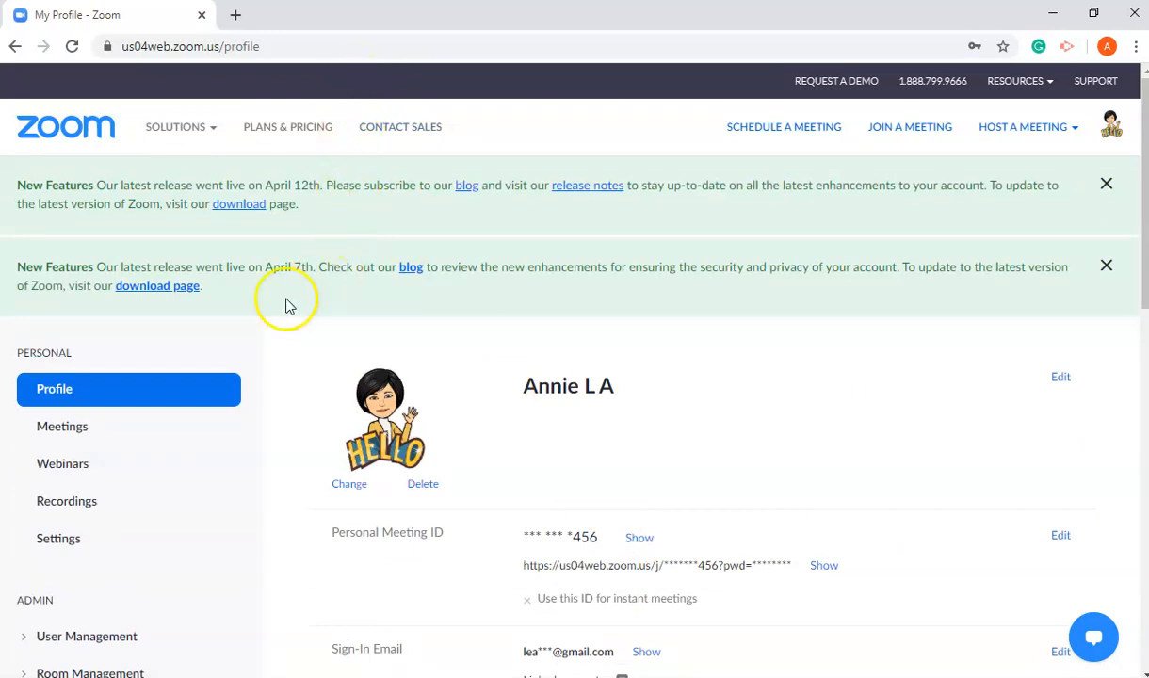
Step: View the account's Meetings, Webinars and Recordings pages
{"action": "left_click", "coordinate": [62, 440]}
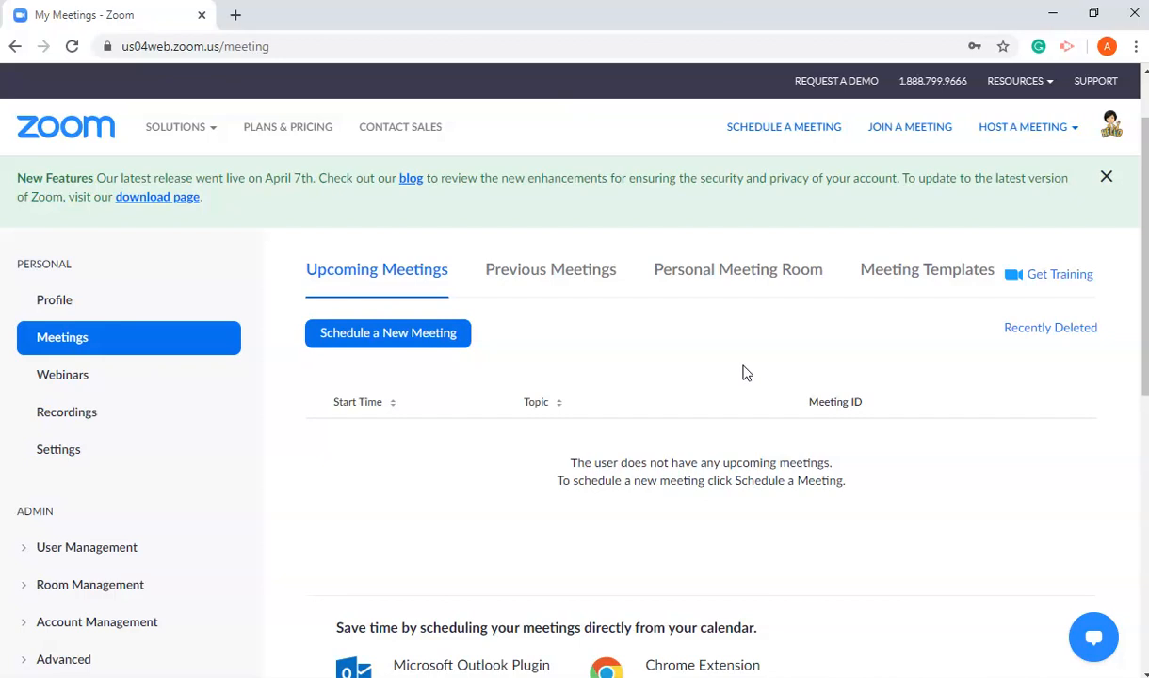
{"action": "left_click", "coordinate": [942, 288]}
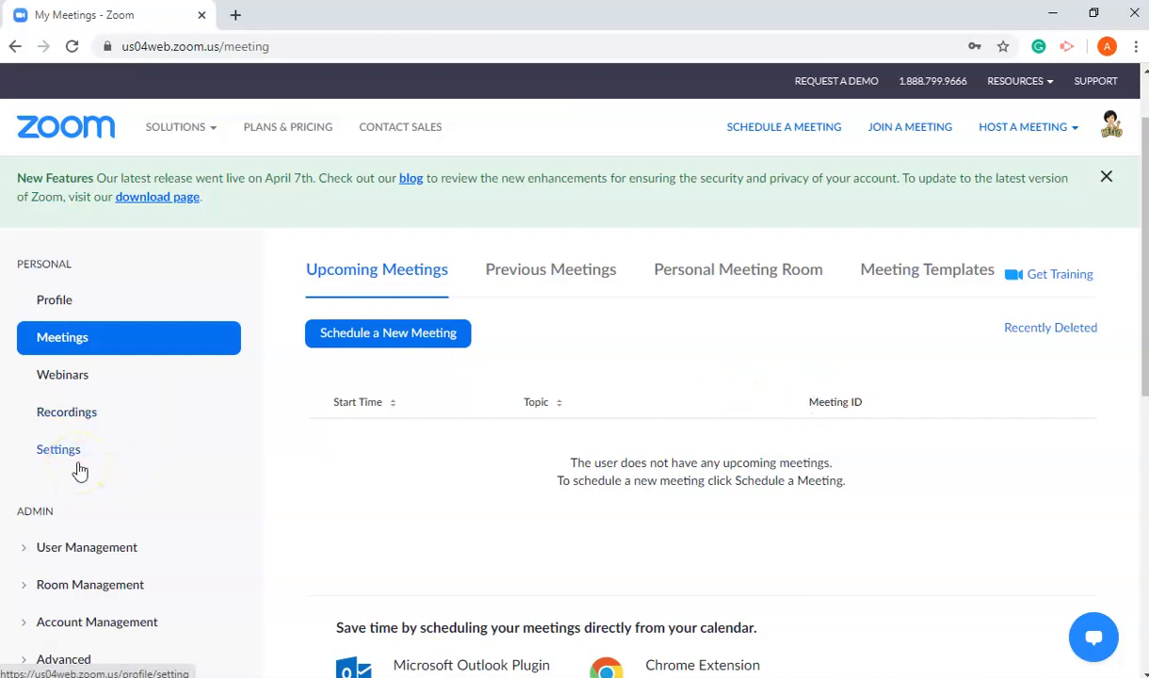
{"action": "left_click", "coordinate": [59, 385]}
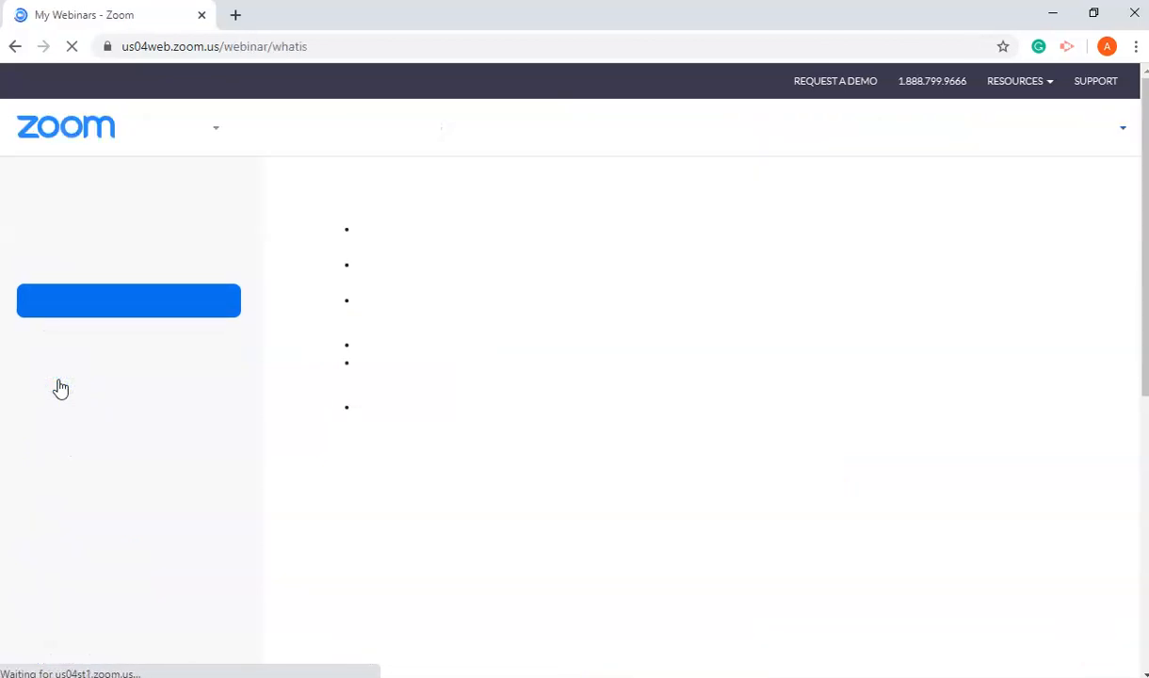
{"action": "left_click", "coordinate": [70, 349]}
{"action": "left_click", "coordinate": [86, 506]}
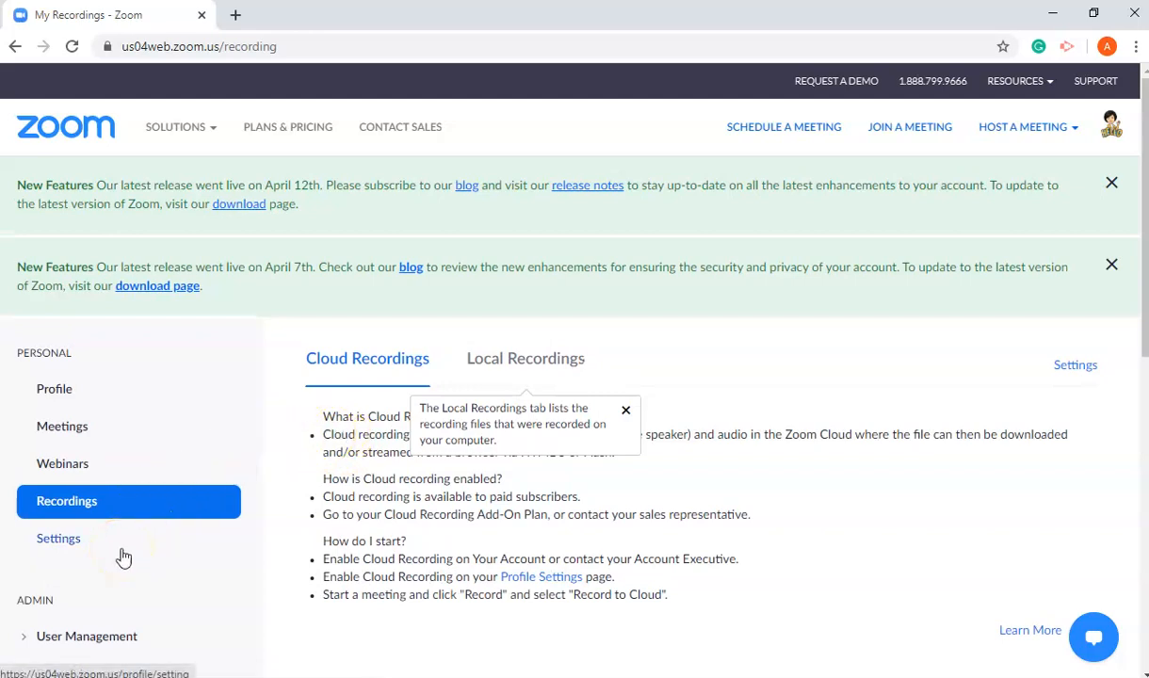
Step: Turn on Host video and Participants video in the account's Schedule Meeting settings
{"action": "left_click", "coordinate": [84, 543]}
{"action": "left_click", "coordinate": [84, 543]}
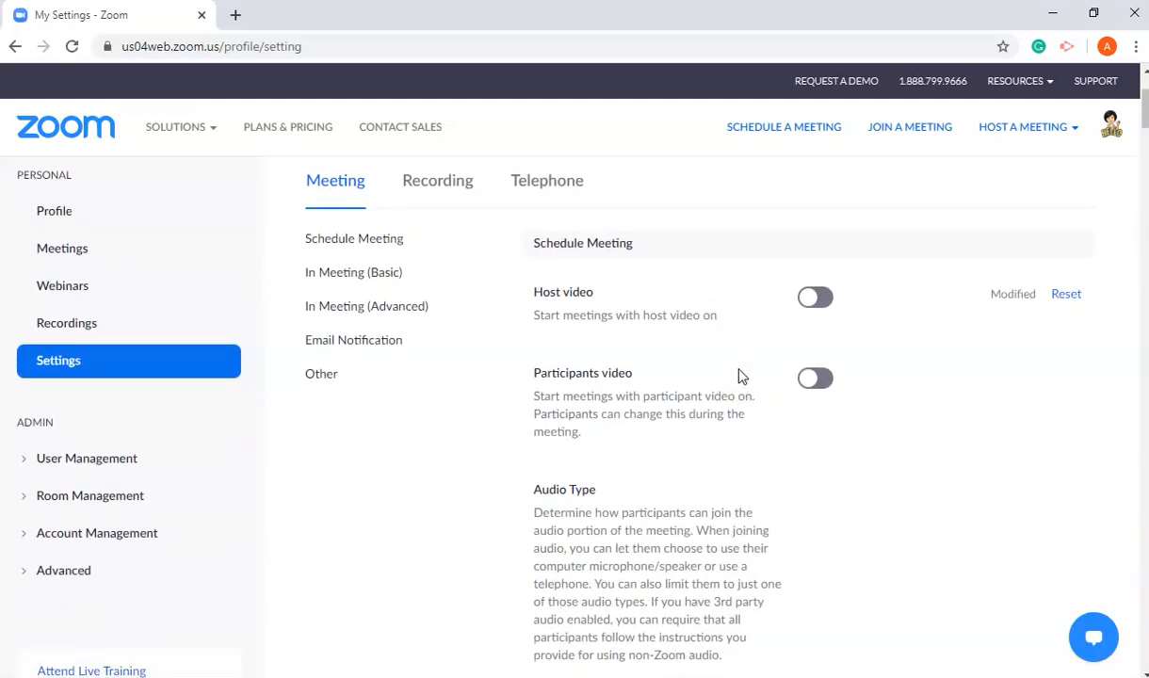
{"action": "left_click", "coordinate": [826, 300]}
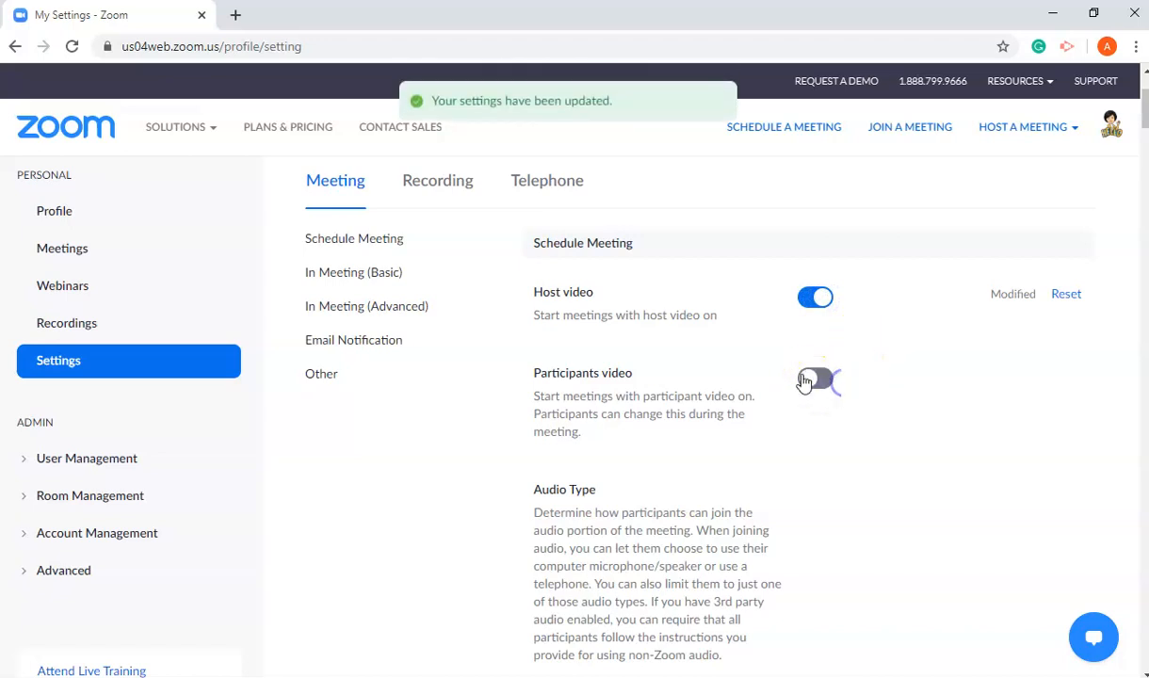
{"action": "left_click", "coordinate": [814, 381]}
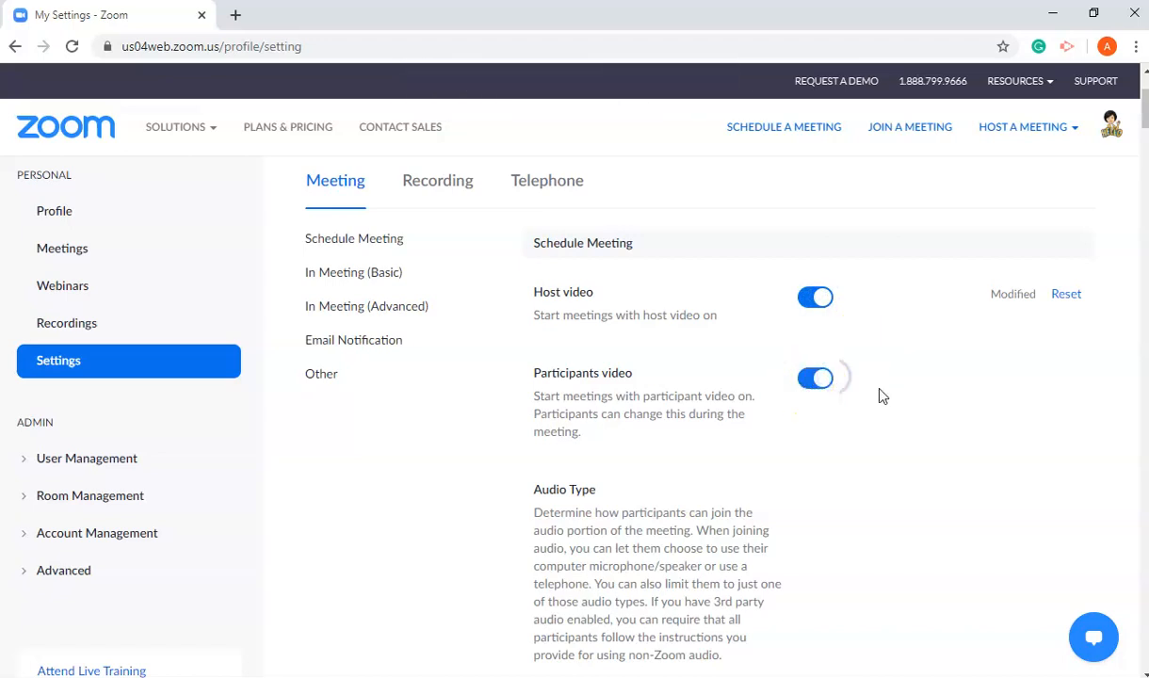
Step: Switch the Host video setting off and back on
{"action": "left_click", "coordinate": [812, 299]}
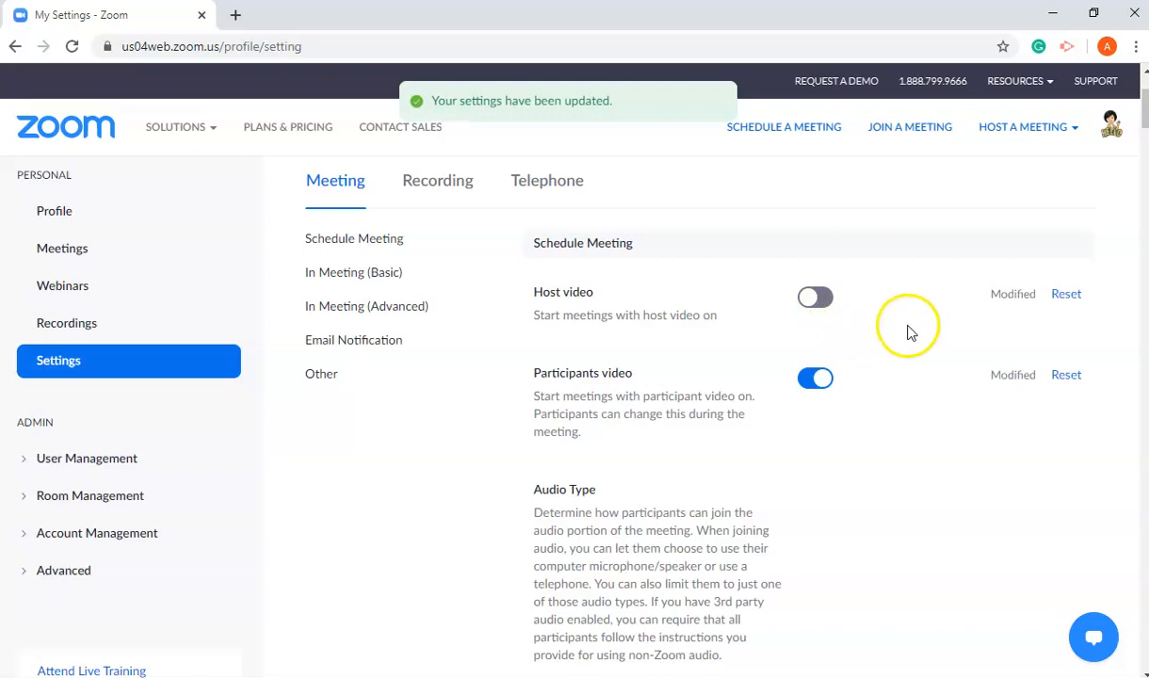
{"action": "scroll", "coordinate": [908, 328], "scroll_direction": "down", "scroll_amount": 2}
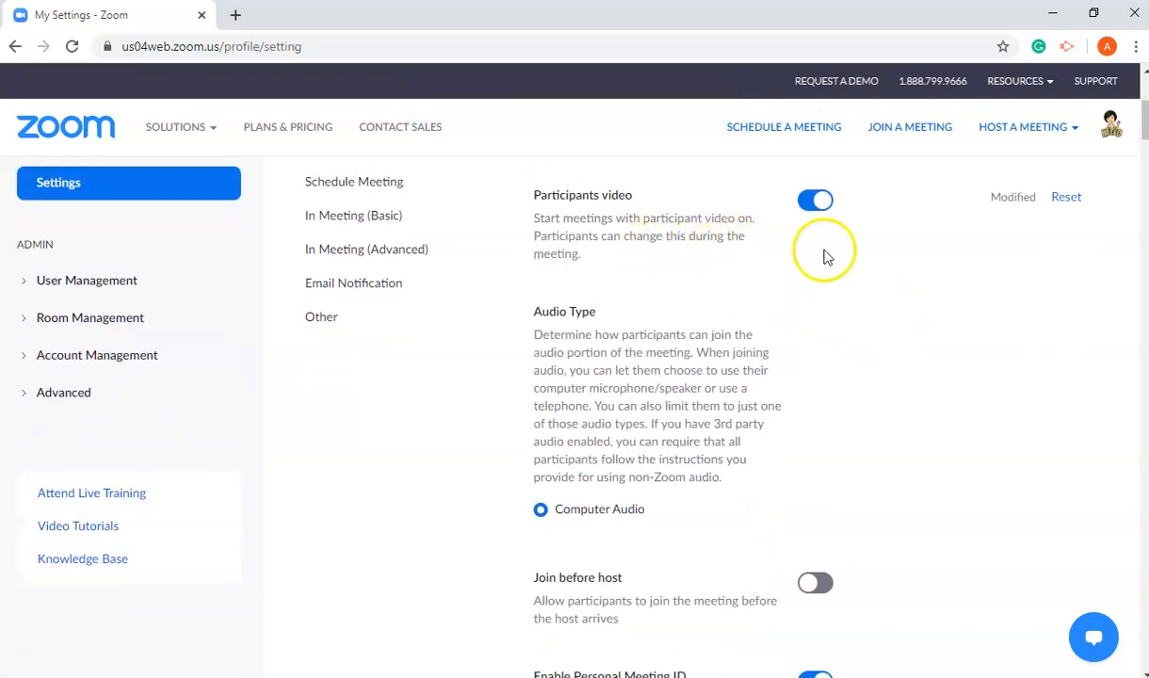
{"action": "scroll", "coordinate": [825, 254], "scroll_direction": "up", "scroll_amount": 2}
{"action": "left_click", "coordinate": [816, 298]}
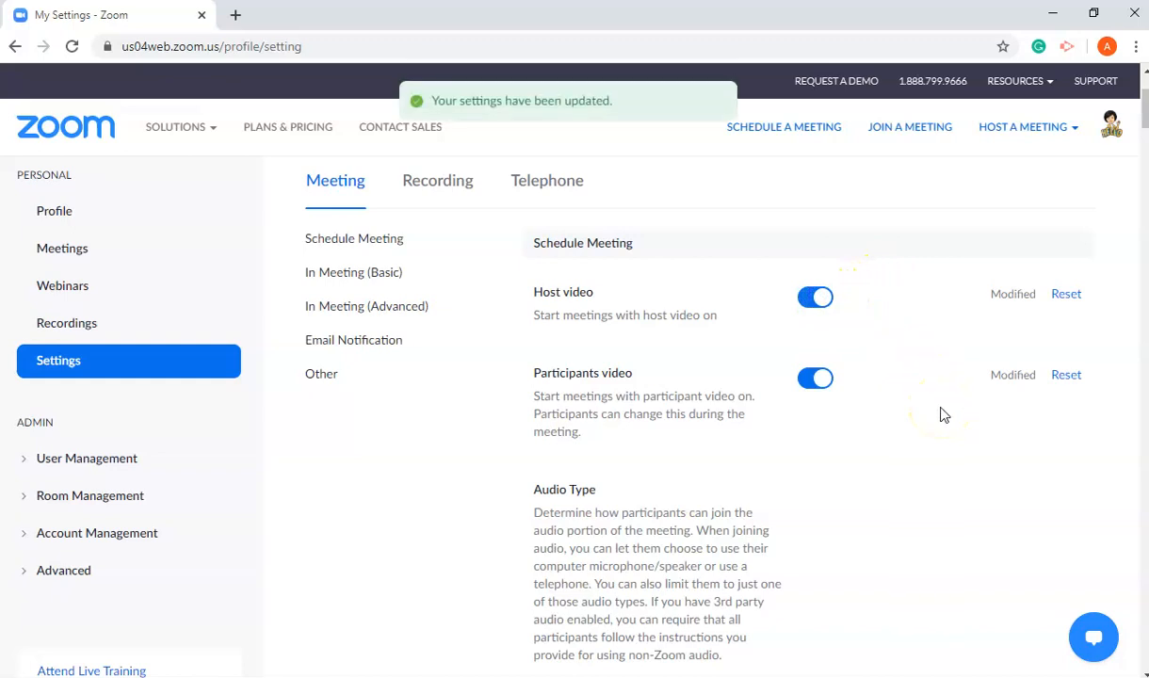
Step: Examine the Schedule Meeting settings for audio type, joining before the host and Personal Meeting ID use
{"action": "scroll", "coordinate": [945, 415], "scroll_direction": "down", "scroll_amount": 1}
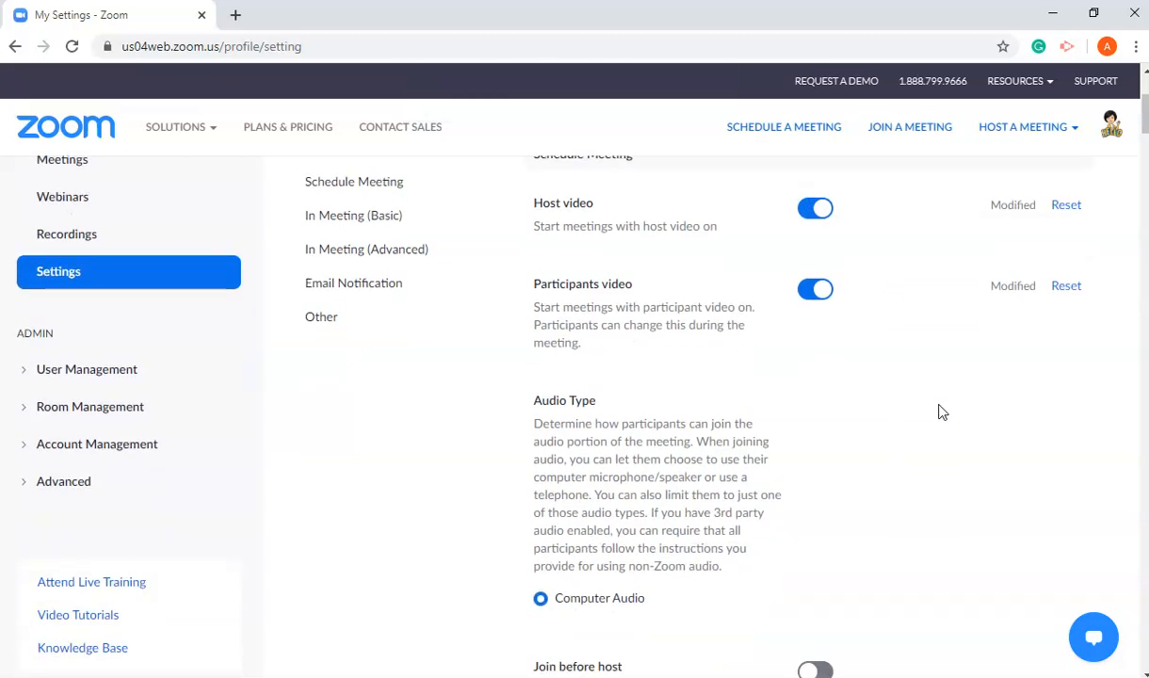
{"action": "left_click", "coordinate": [916, 411]}
{"action": "scroll", "coordinate": [916, 412], "scroll_direction": "down", "scroll_amount": 1}
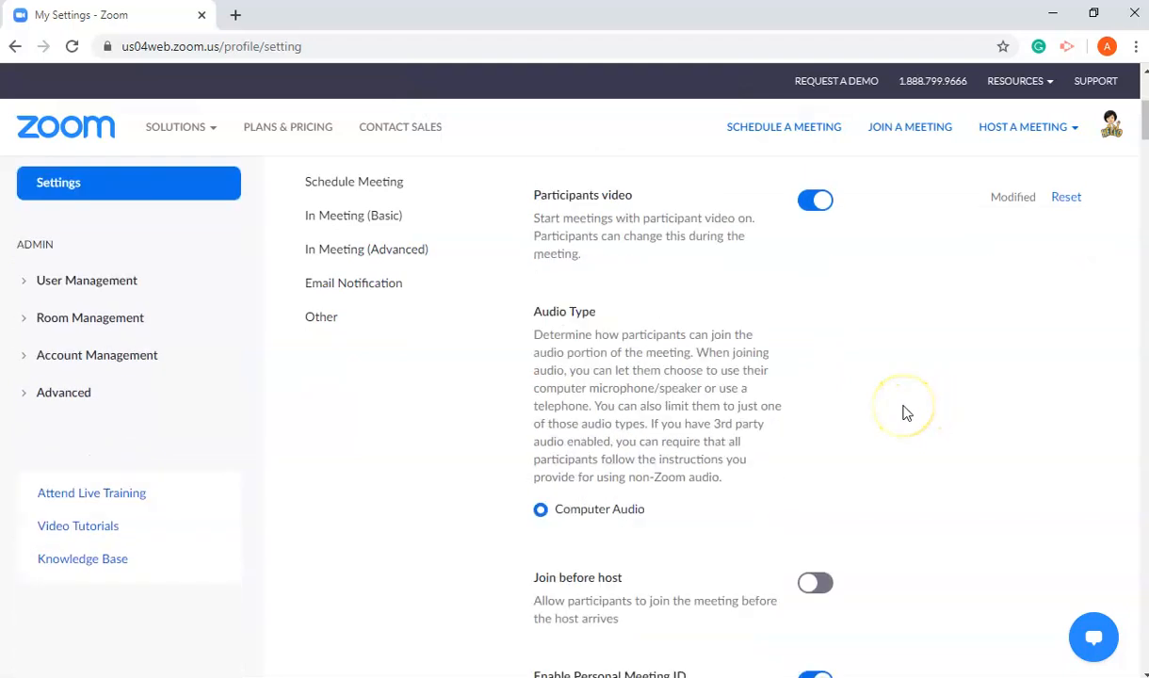
{"action": "scroll", "coordinate": [903, 412], "scroll_direction": "down", "scroll_amount": 1}
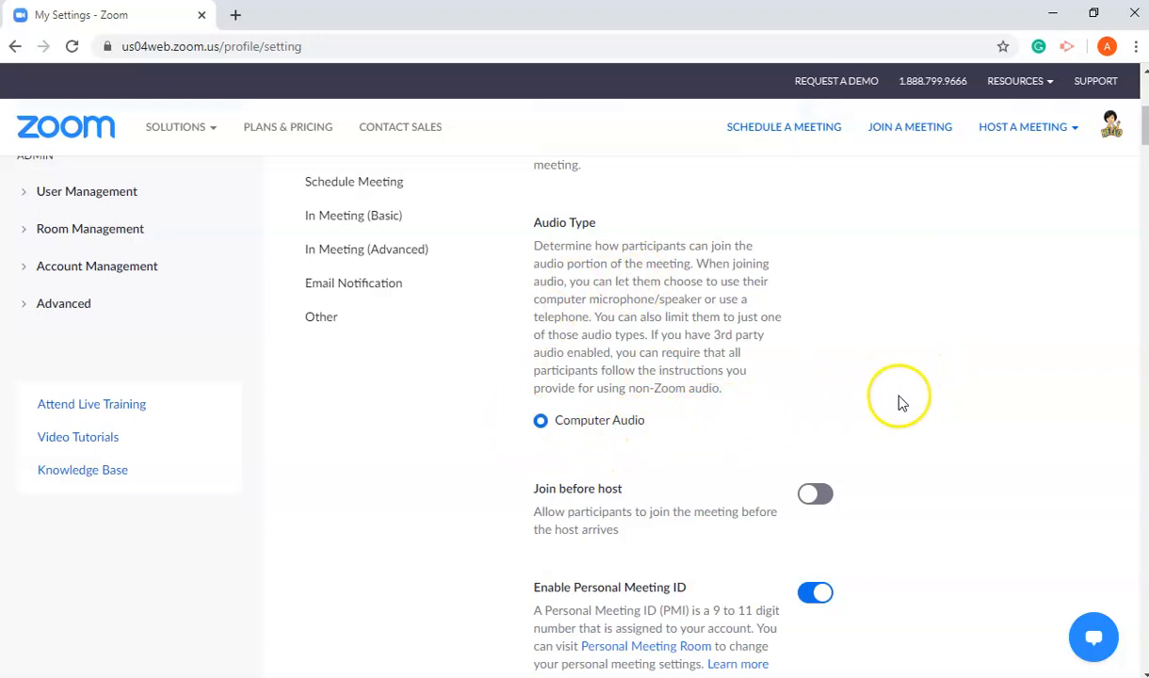
{"action": "scroll", "coordinate": [979, 408], "scroll_direction": "down", "scroll_amount": 1}
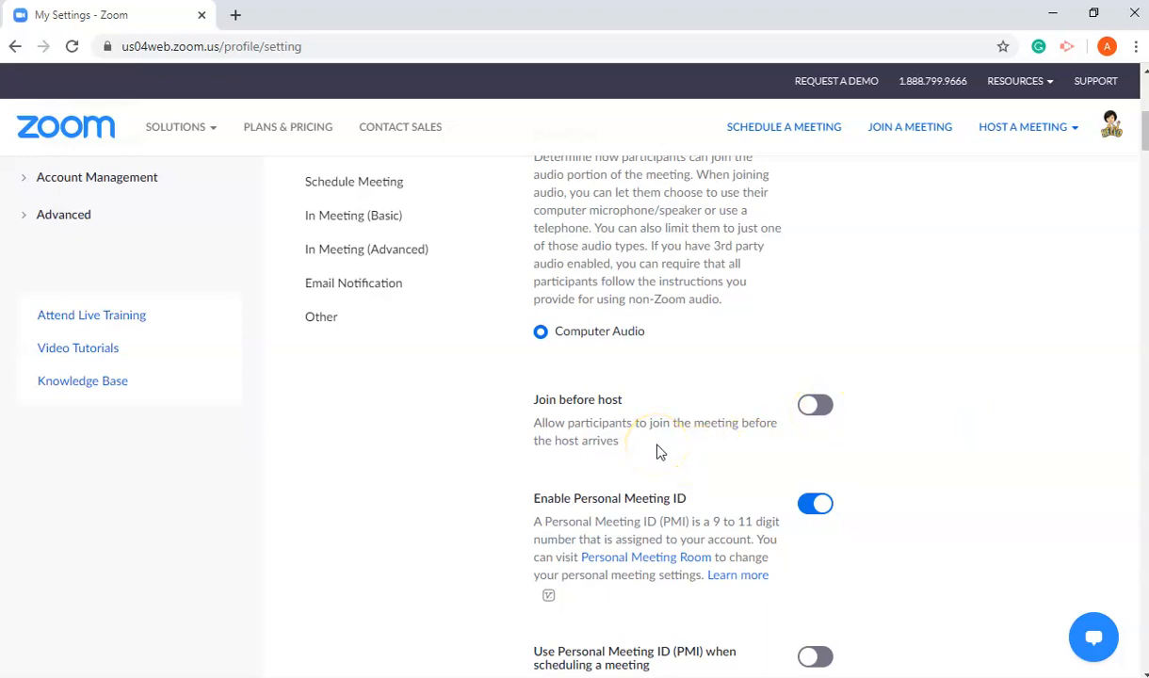
{"action": "scroll", "coordinate": [660, 443], "scroll_direction": "down", "scroll_amount": 2}
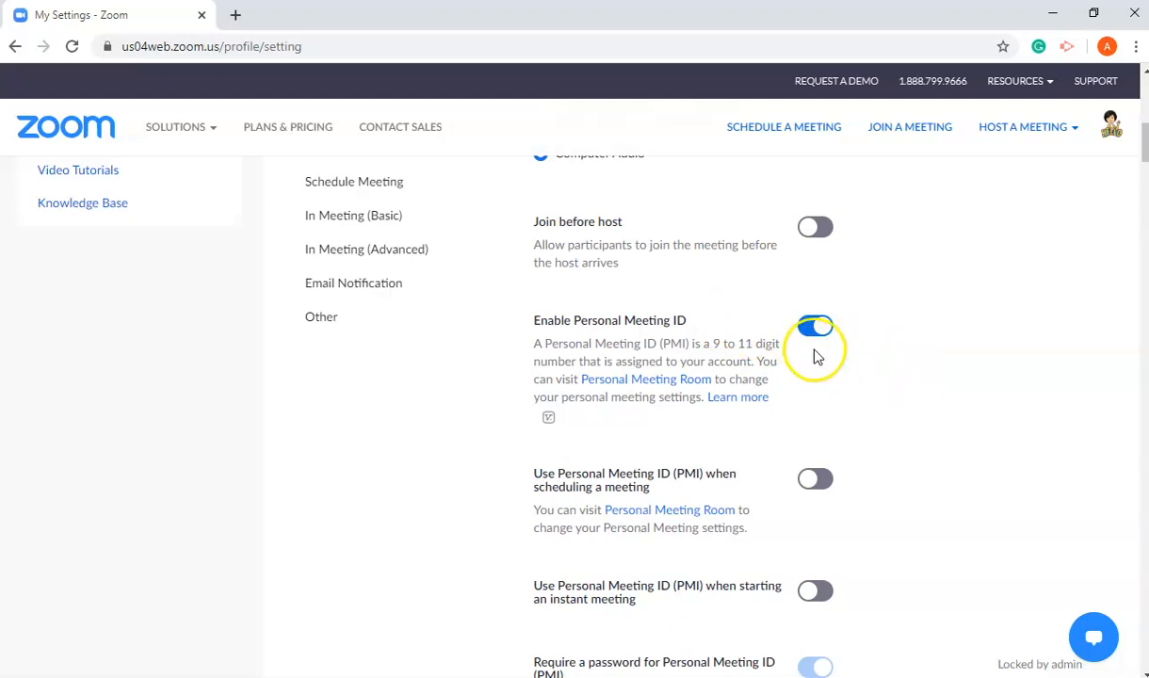
{"action": "scroll", "coordinate": [840, 354], "scroll_direction": "down", "scroll_amount": 1}
{"action": "scroll", "coordinate": [840, 353], "scroll_direction": "down", "scroll_amount": 1}
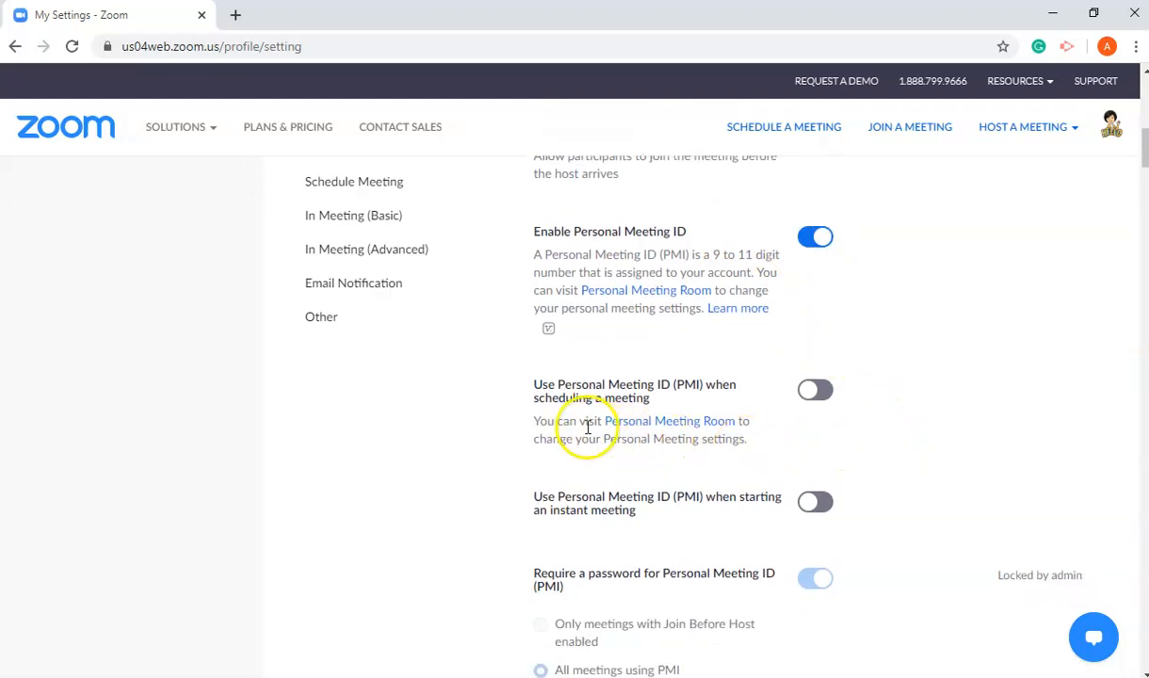
{"action": "scroll", "coordinate": [853, 433], "scroll_direction": "down", "scroll_amount": 1}
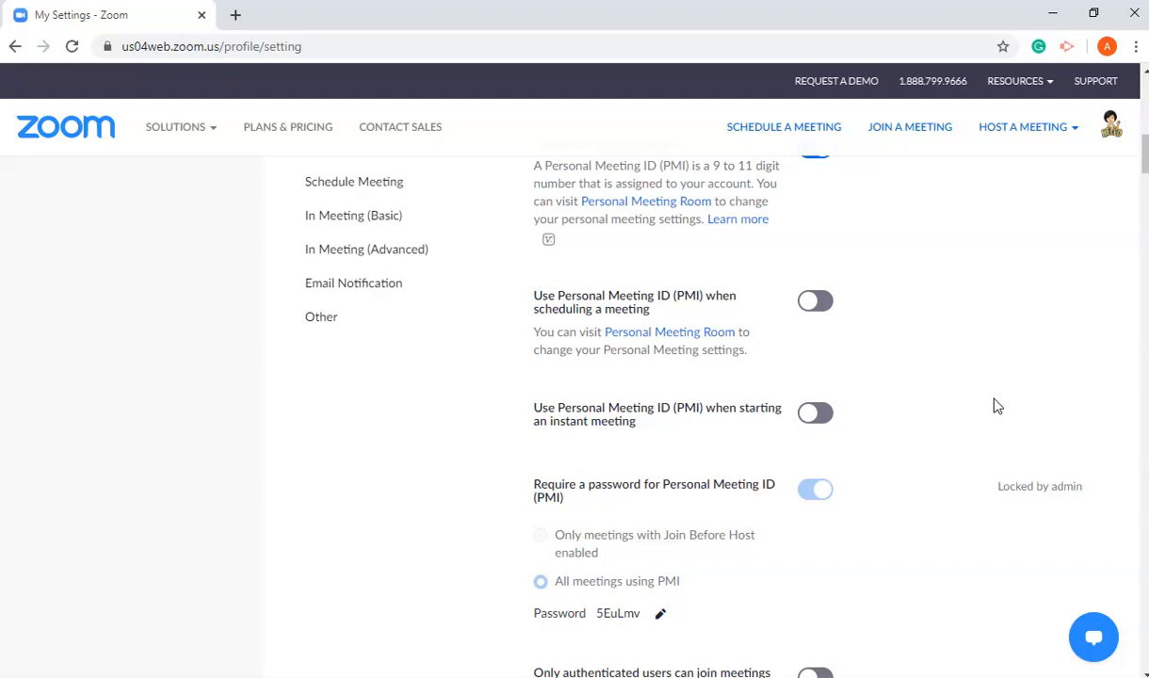
{"action": "left_click", "coordinate": [998, 283]}
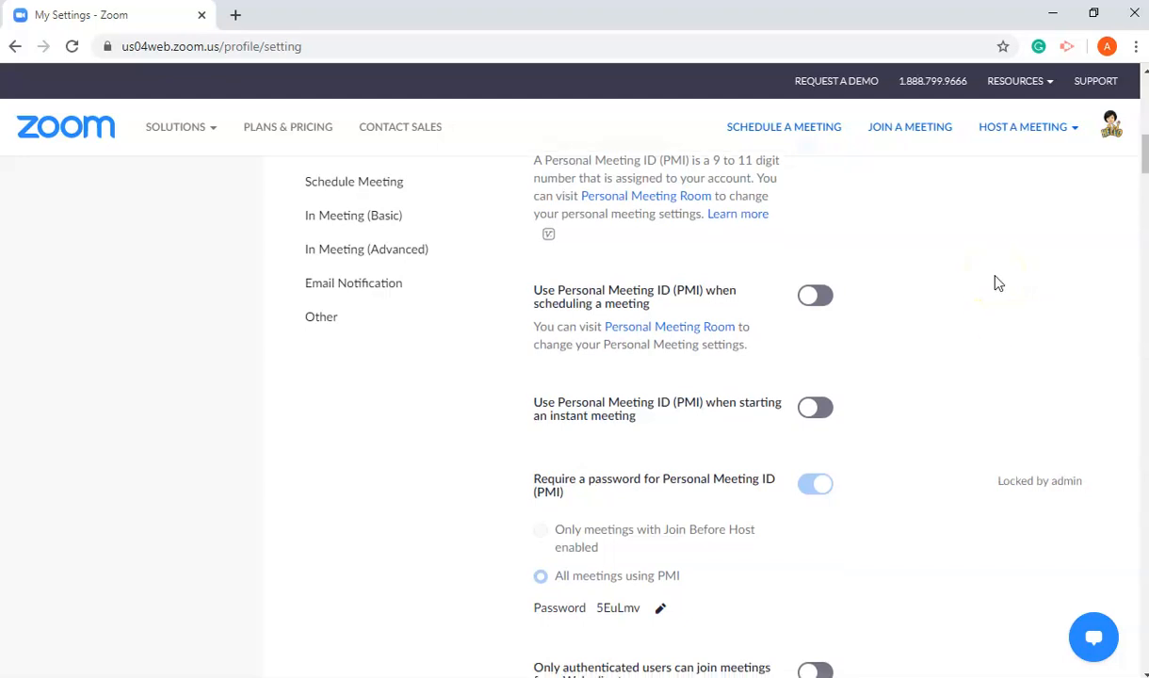
{"action": "scroll", "coordinate": [998, 283], "scroll_direction": "down", "scroll_amount": 1}
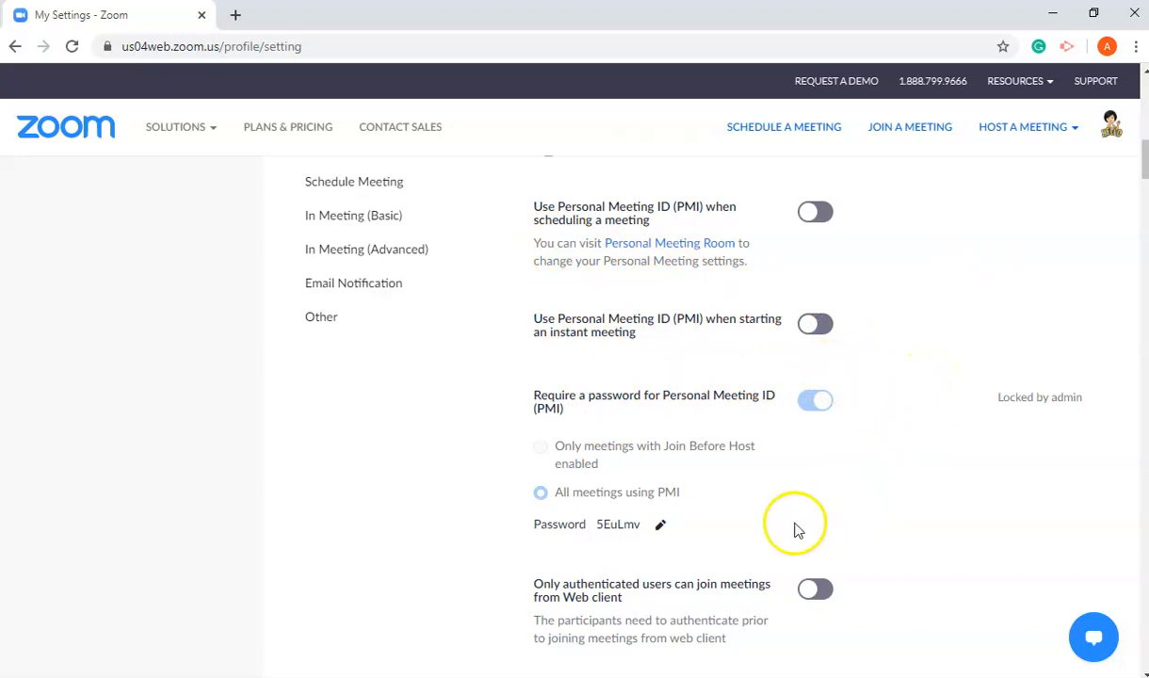
Step: Examine the meeting password requirements, muting of participants upon entry and the upcoming meeting reminder setting
{"action": "scroll", "coordinate": [754, 462], "scroll_direction": "down", "scroll_amount": 3}
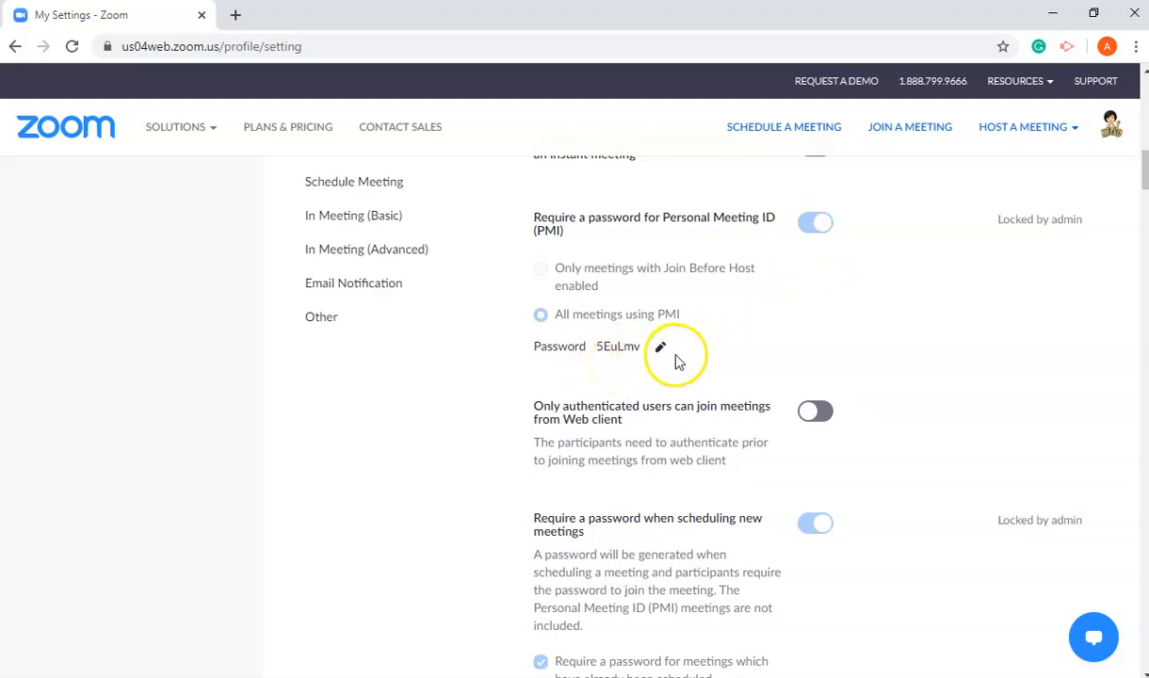
{"action": "scroll", "coordinate": [837, 364], "scroll_direction": "down", "scroll_amount": 1}
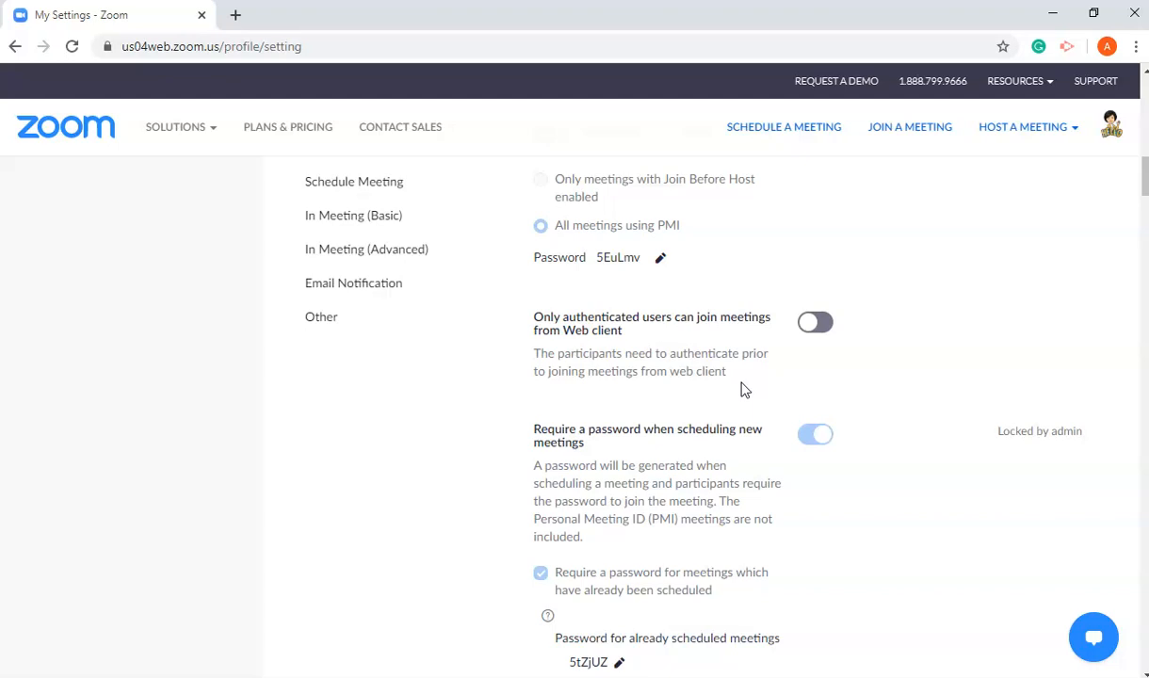
{"action": "scroll", "coordinate": [898, 367], "scroll_direction": "down", "scroll_amount": 1}
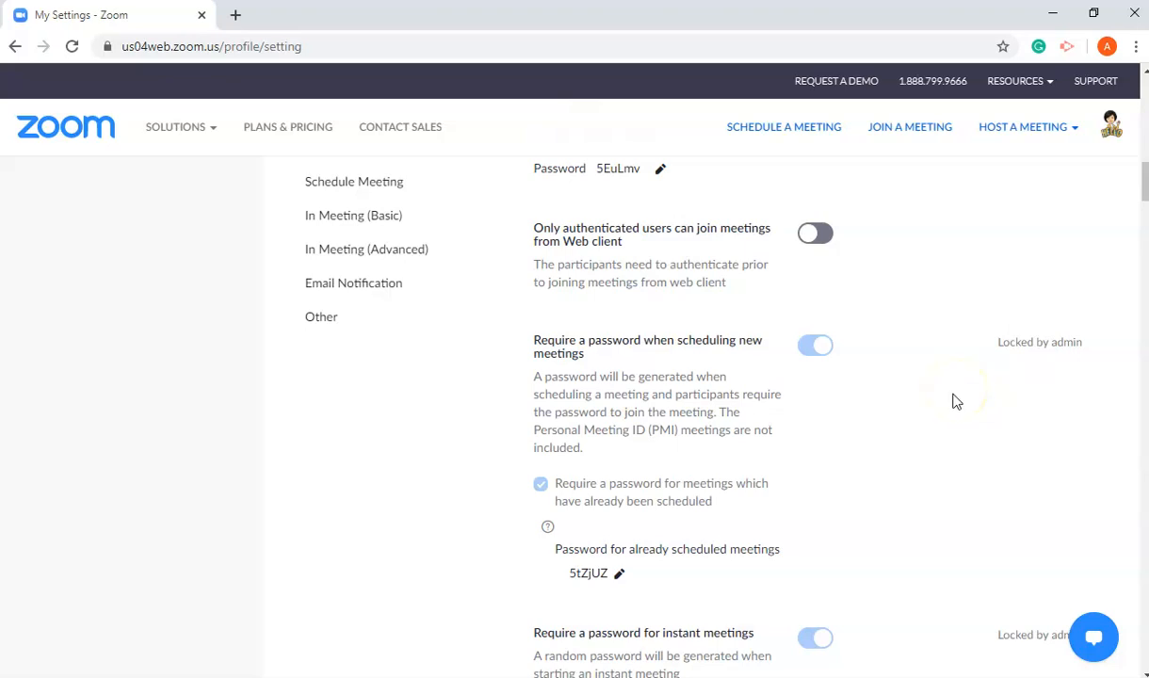
{"action": "scroll", "coordinate": [956, 399], "scroll_direction": "down", "scroll_amount": 1}
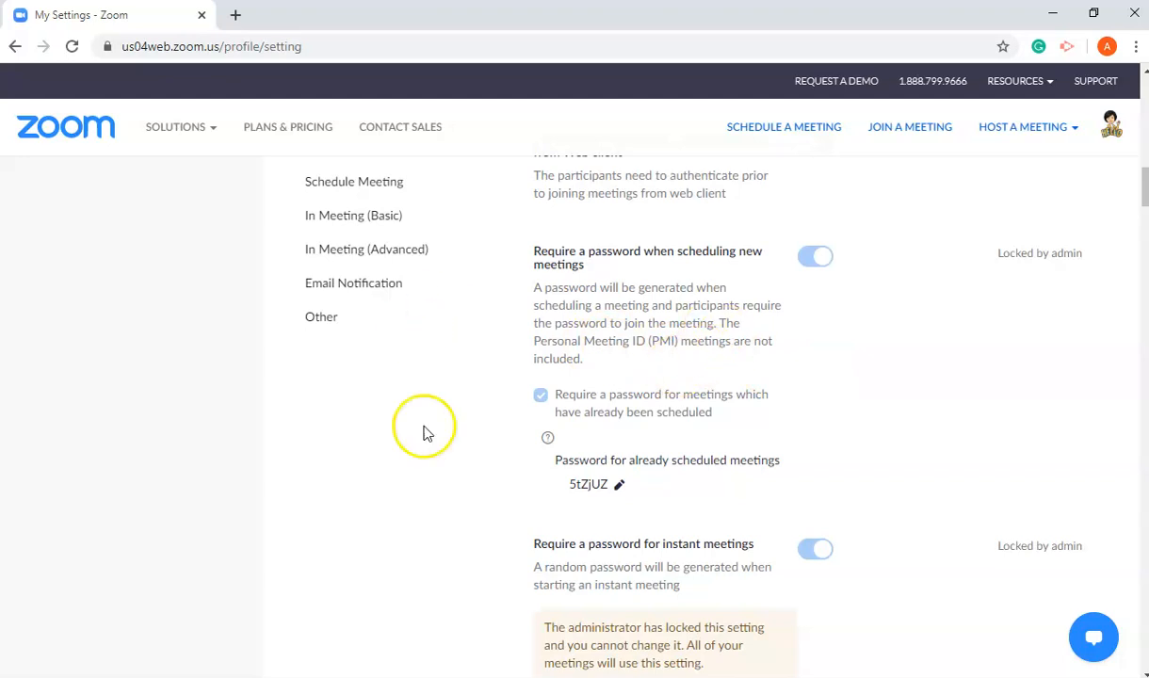
{"action": "scroll", "coordinate": [787, 433], "scroll_direction": "down", "scroll_amount": 1}
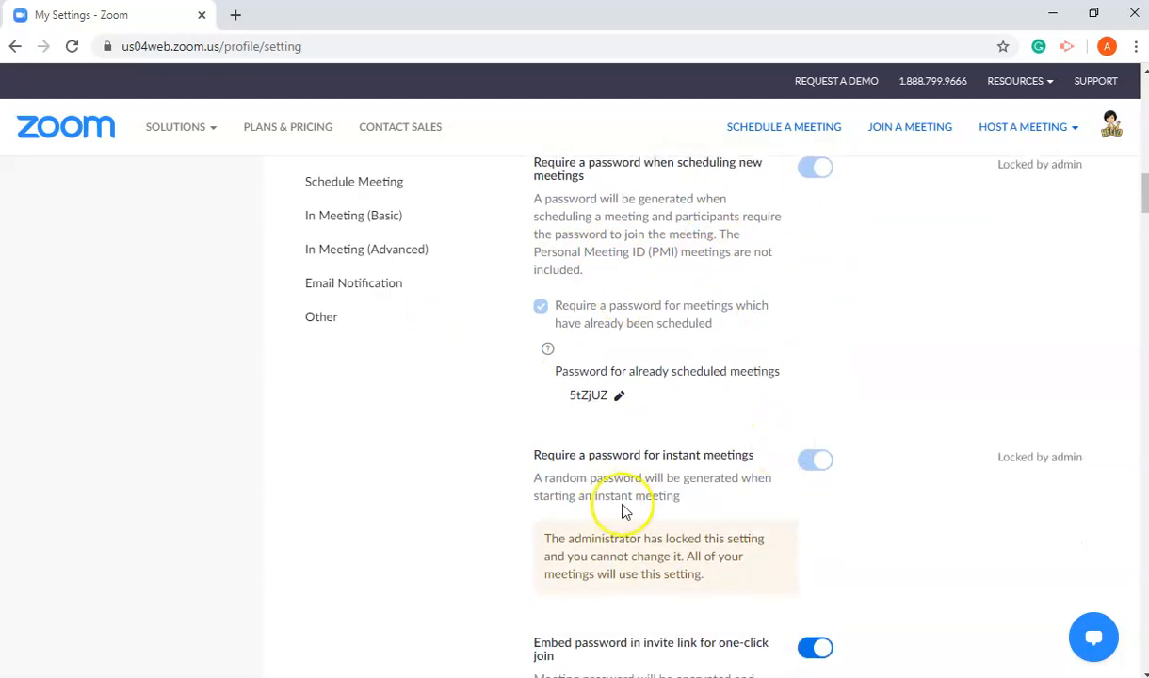
{"action": "scroll", "coordinate": [679, 518], "scroll_direction": "down", "scroll_amount": 1}
{"action": "scroll", "coordinate": [818, 424], "scroll_direction": "down", "scroll_amount": 1}
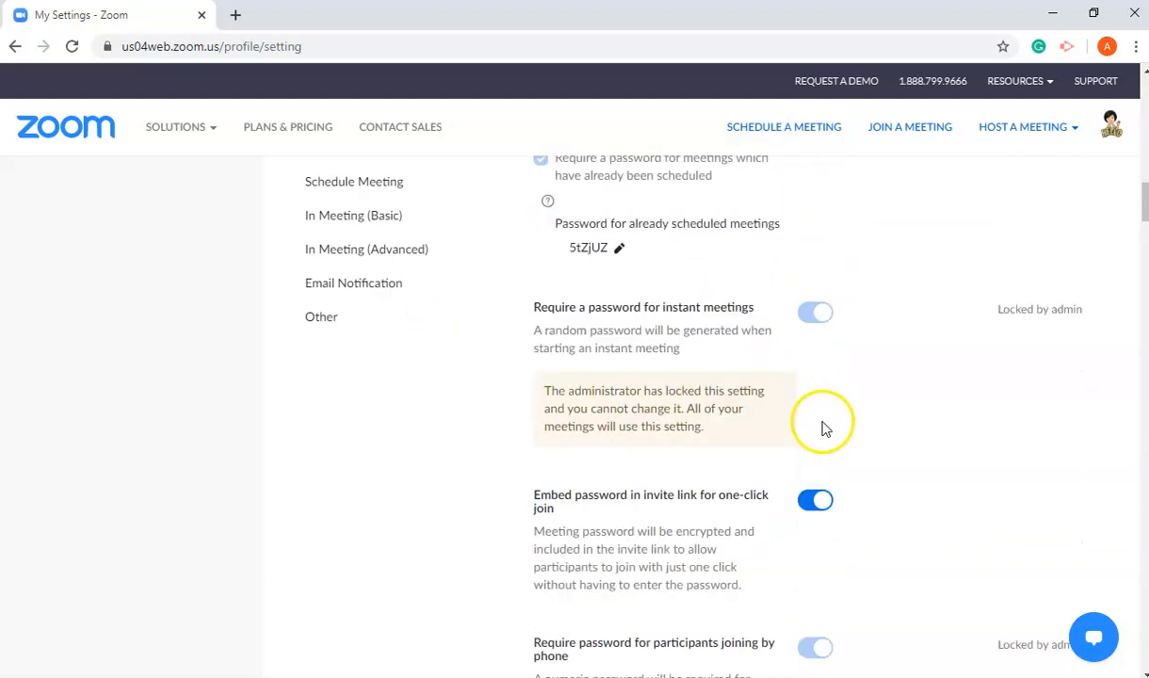
{"action": "scroll", "coordinate": [765, 525], "scroll_direction": "down", "scroll_amount": 5}
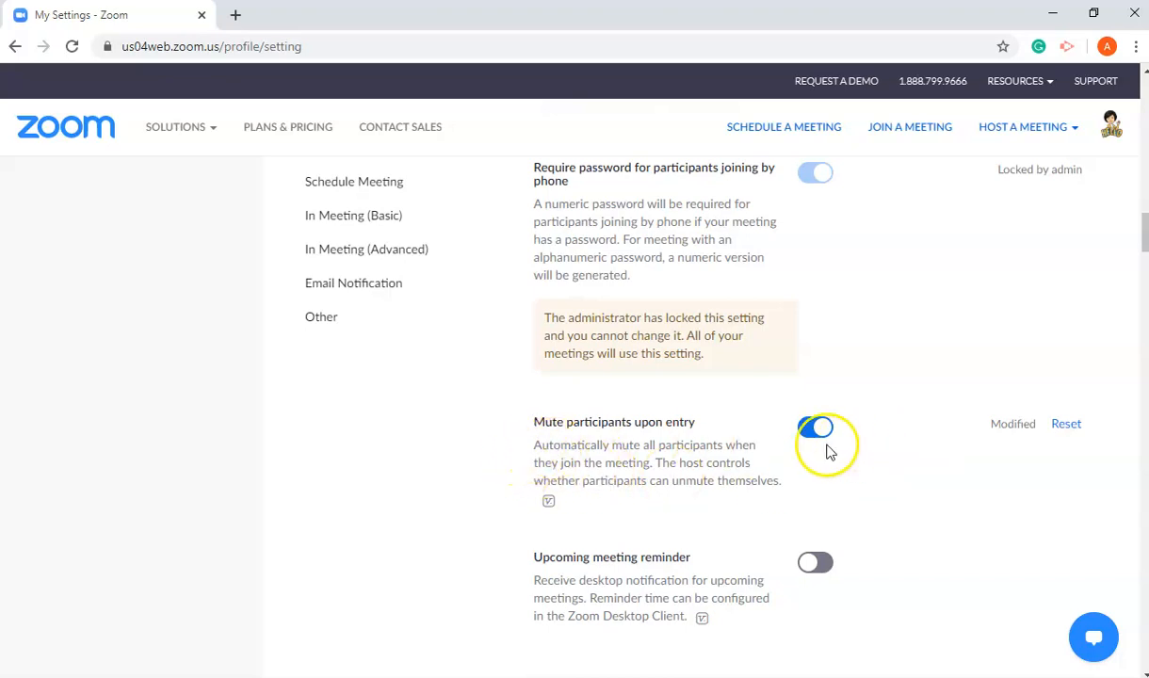
{"action": "scroll", "coordinate": [589, 443], "scroll_direction": "down", "scroll_amount": 1}
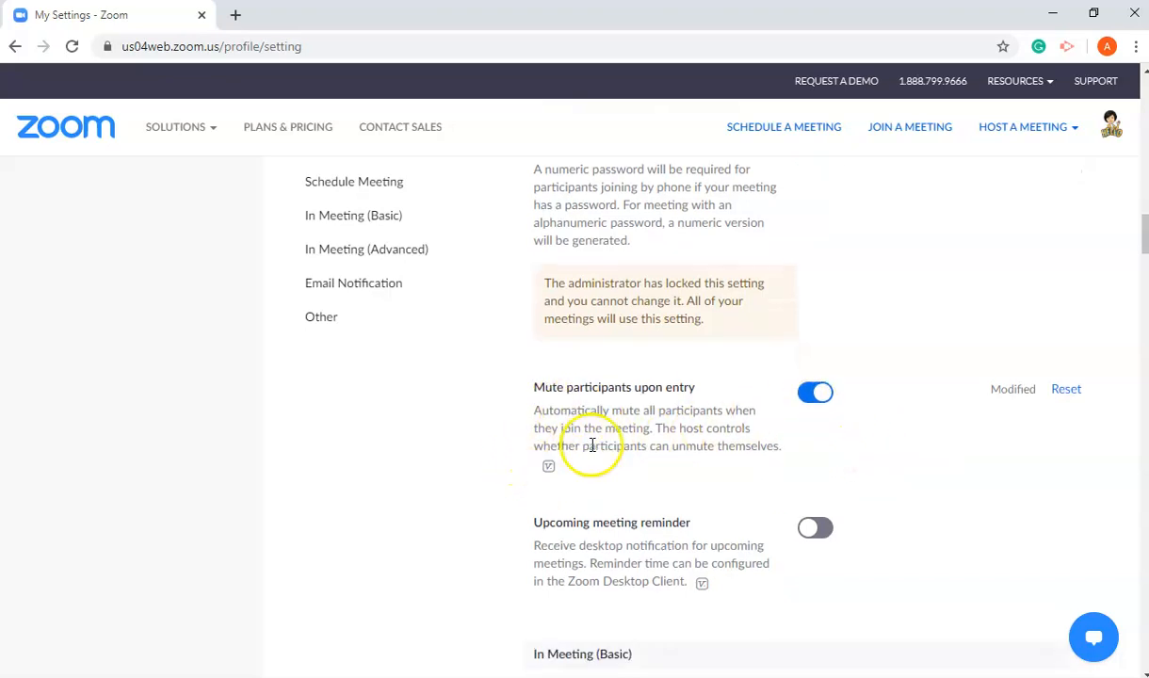
{"action": "scroll", "coordinate": [592, 445], "scroll_direction": "down", "scroll_amount": 1}
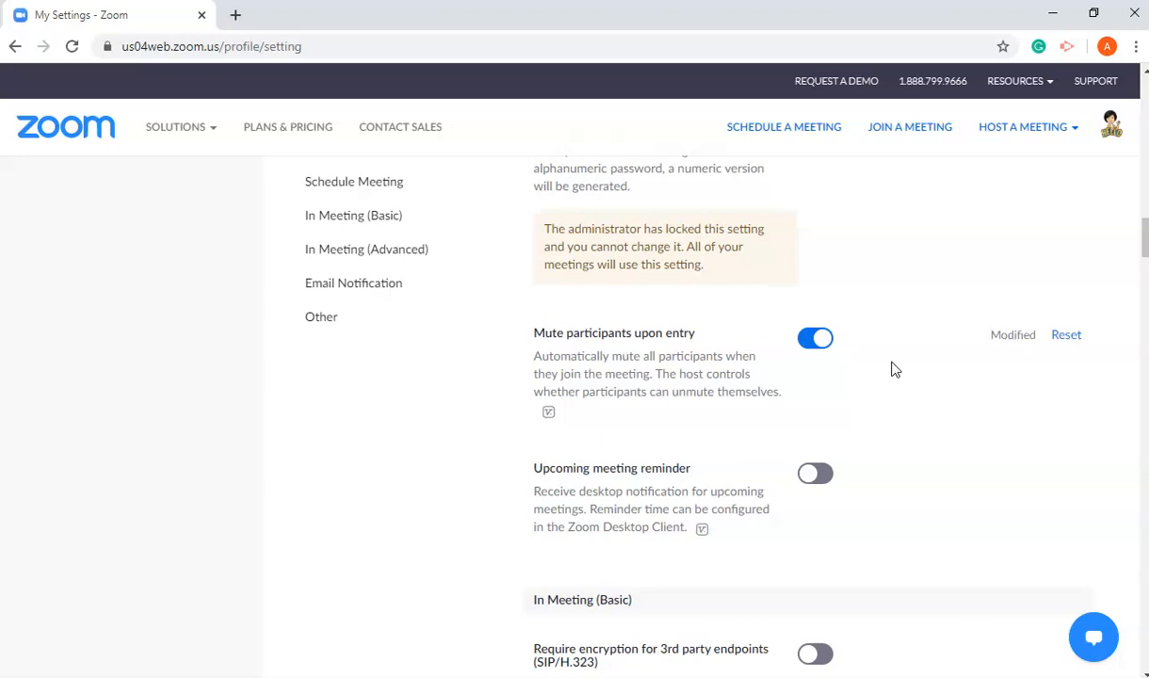
Step: Switch Private chat on and back off in the In Meeting (Basic) settings
{"action": "scroll", "coordinate": [895, 371], "scroll_direction": "down", "scroll_amount": 2}
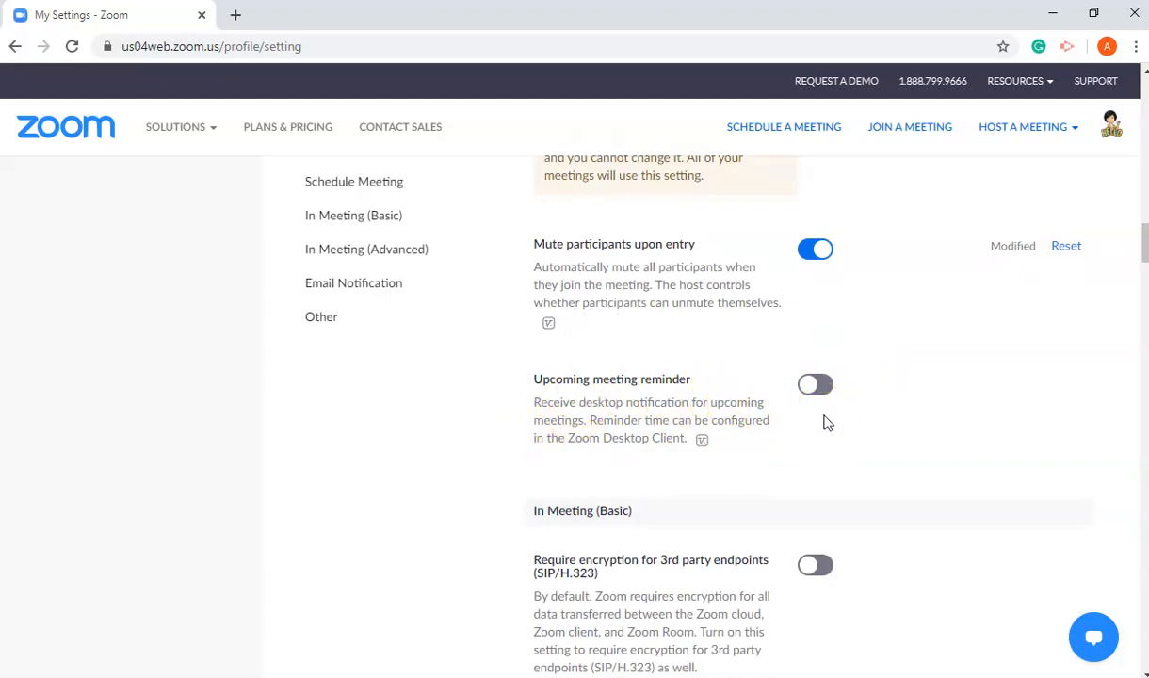
{"action": "scroll", "coordinate": [441, 570], "scroll_direction": "down", "scroll_amount": 3}
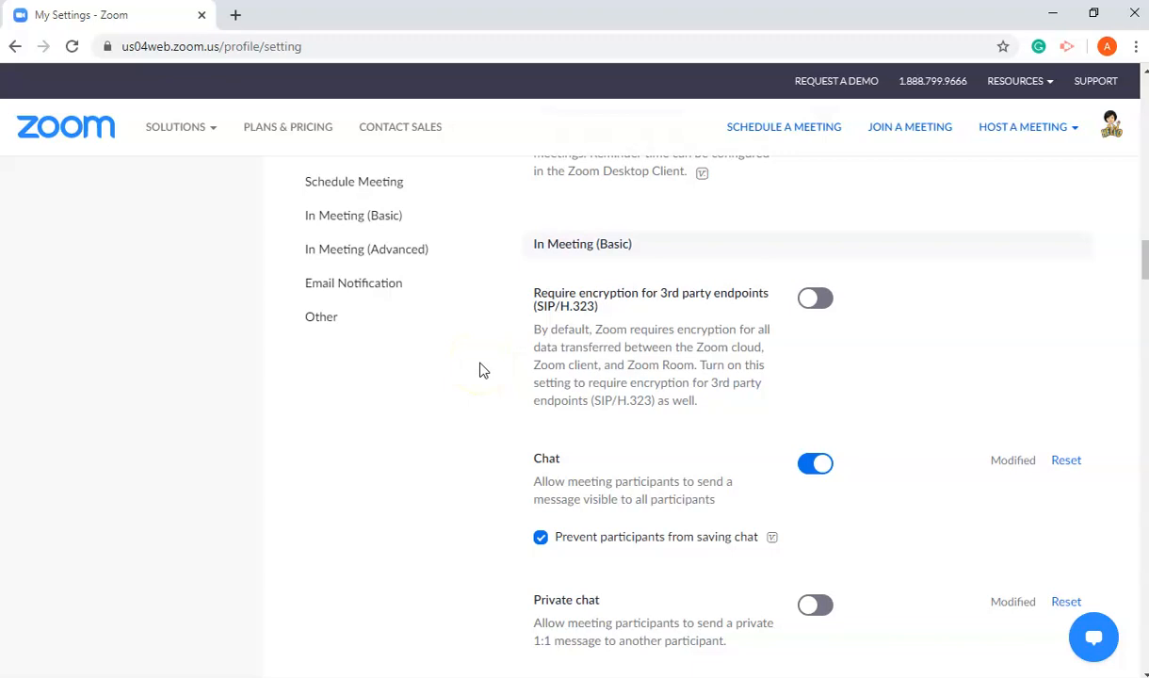
{"action": "scroll", "coordinate": [479, 370], "scroll_direction": "down", "scroll_amount": 1}
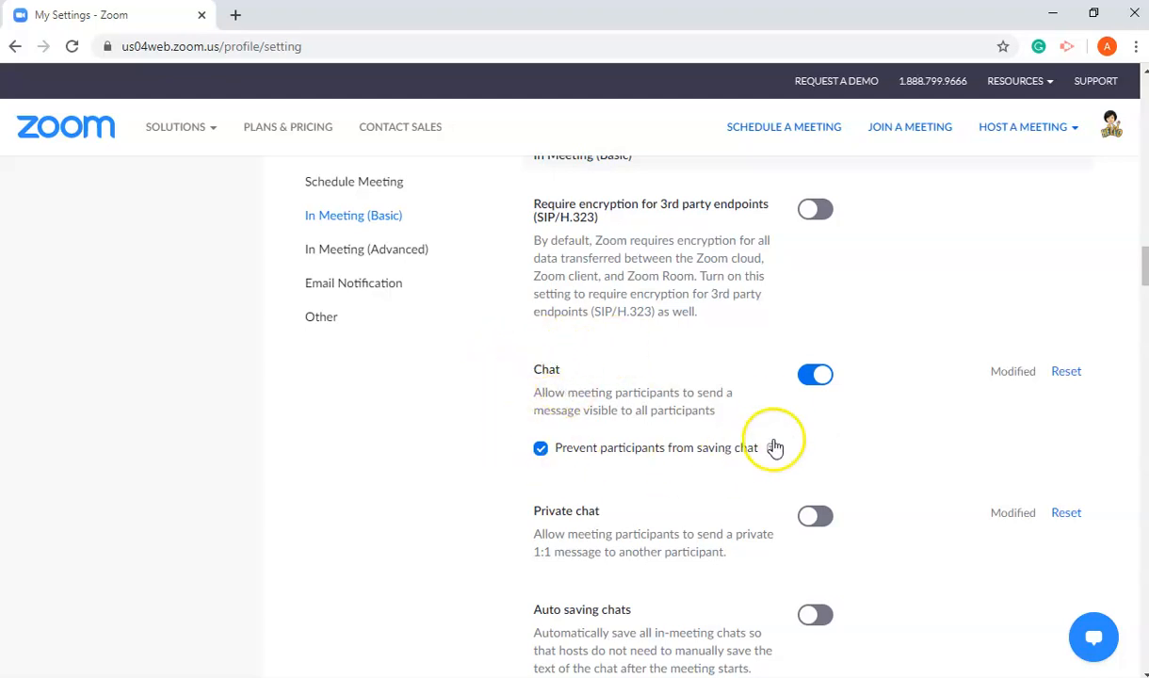
{"action": "scroll", "coordinate": [471, 407], "scroll_direction": "down", "scroll_amount": 2}
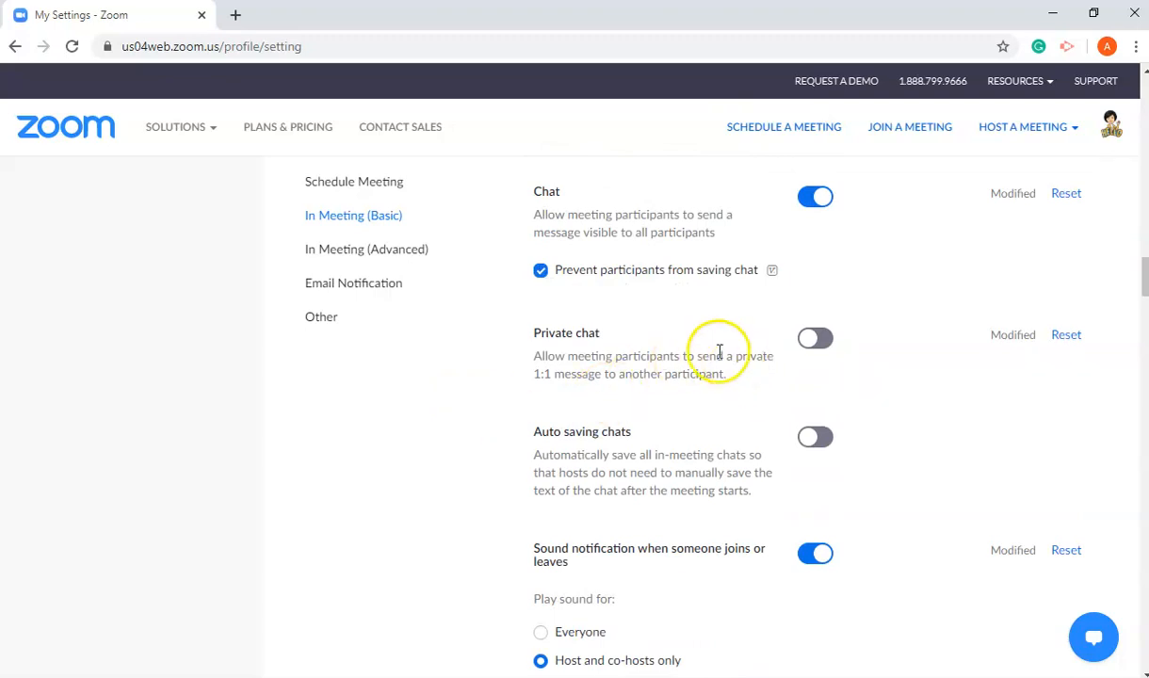
{"action": "left_click", "coordinate": [821, 341]}
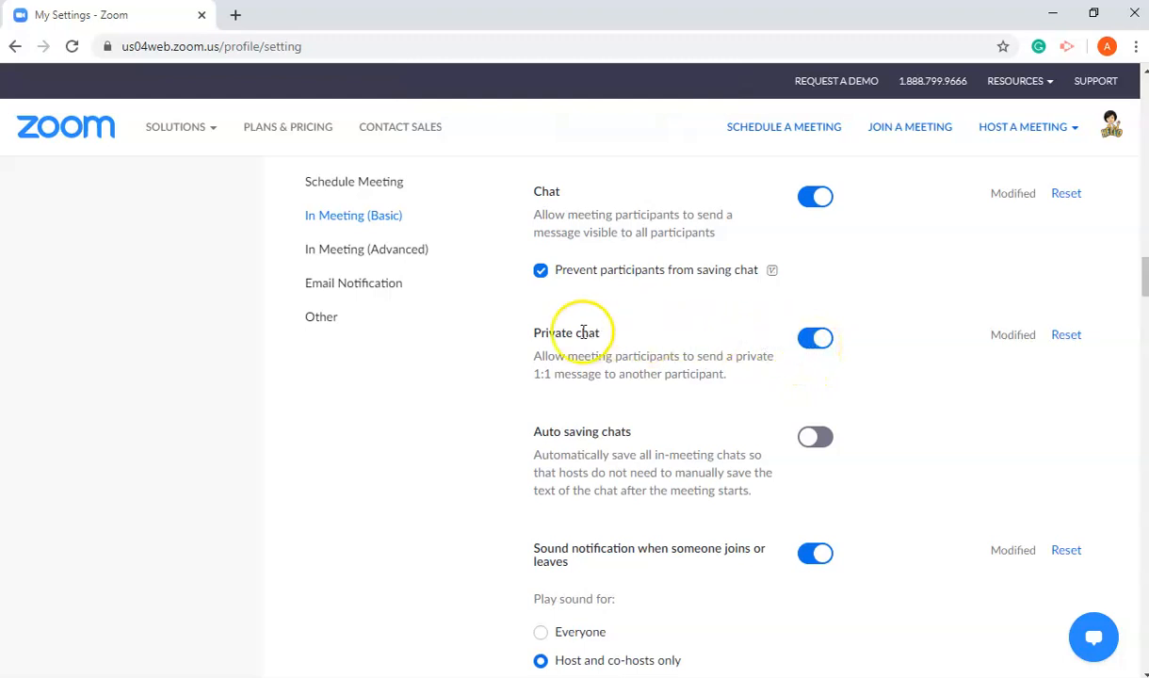
{"action": "left_click", "coordinate": [816, 339]}
{"action": "left_click", "coordinate": [816, 340]}
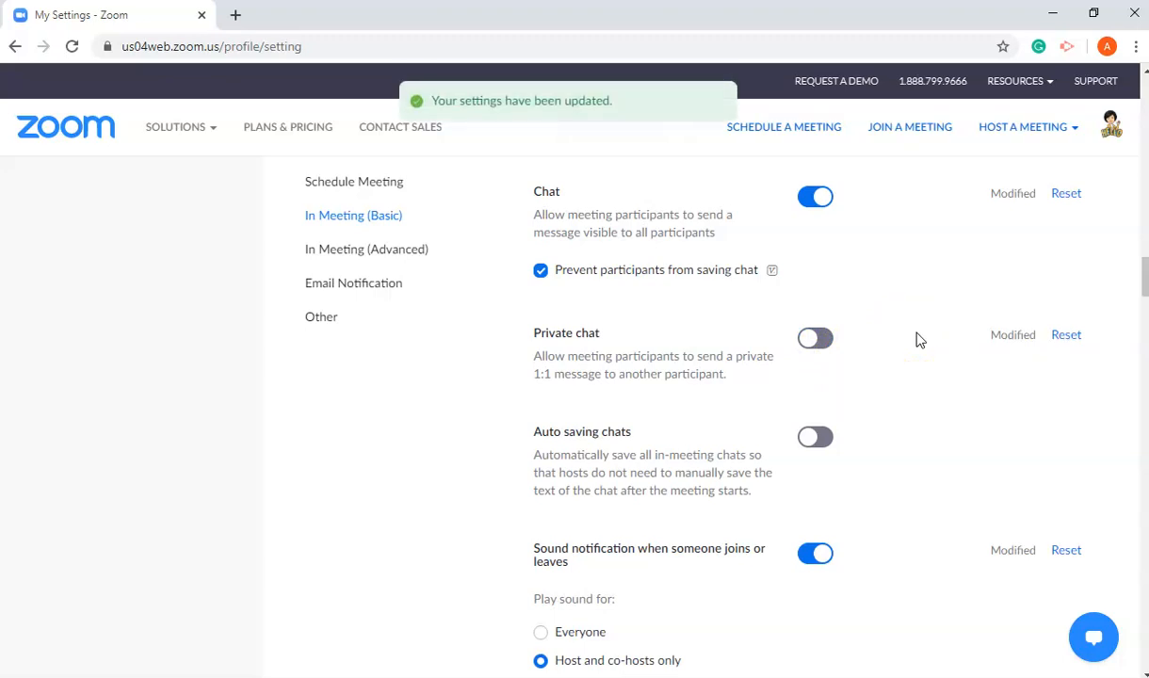
{"action": "left_click", "coordinate": [810, 207]}
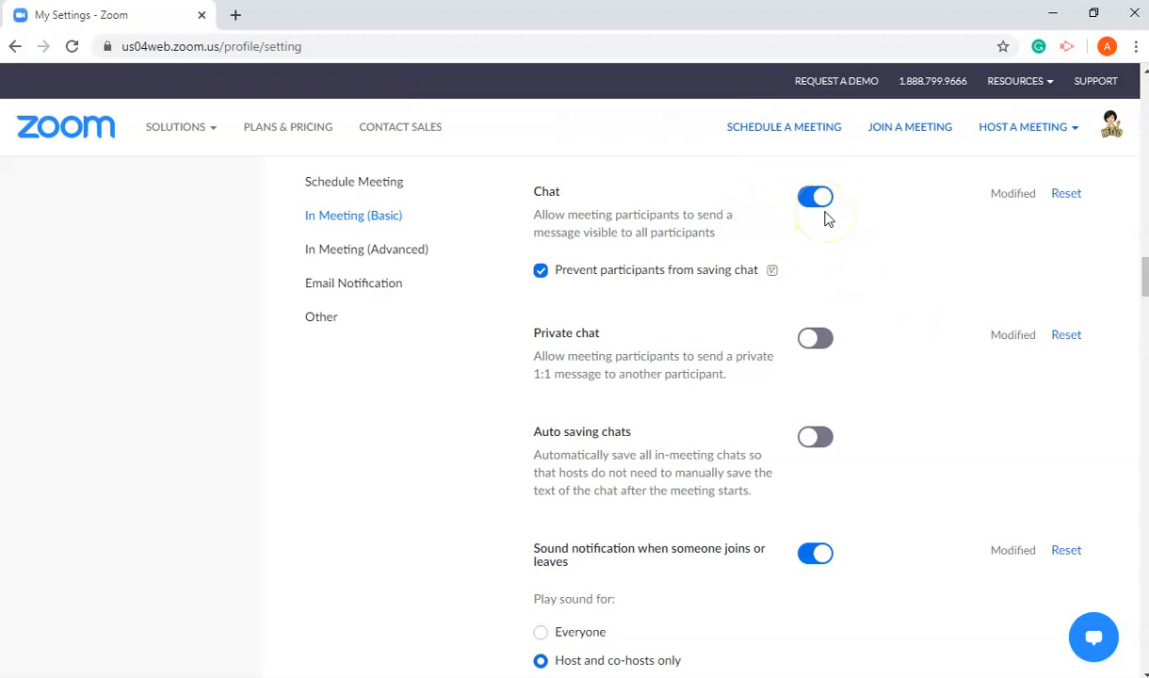
{"action": "left_click", "coordinate": [825, 358]}
{"action": "left_click", "coordinate": [816, 340]}
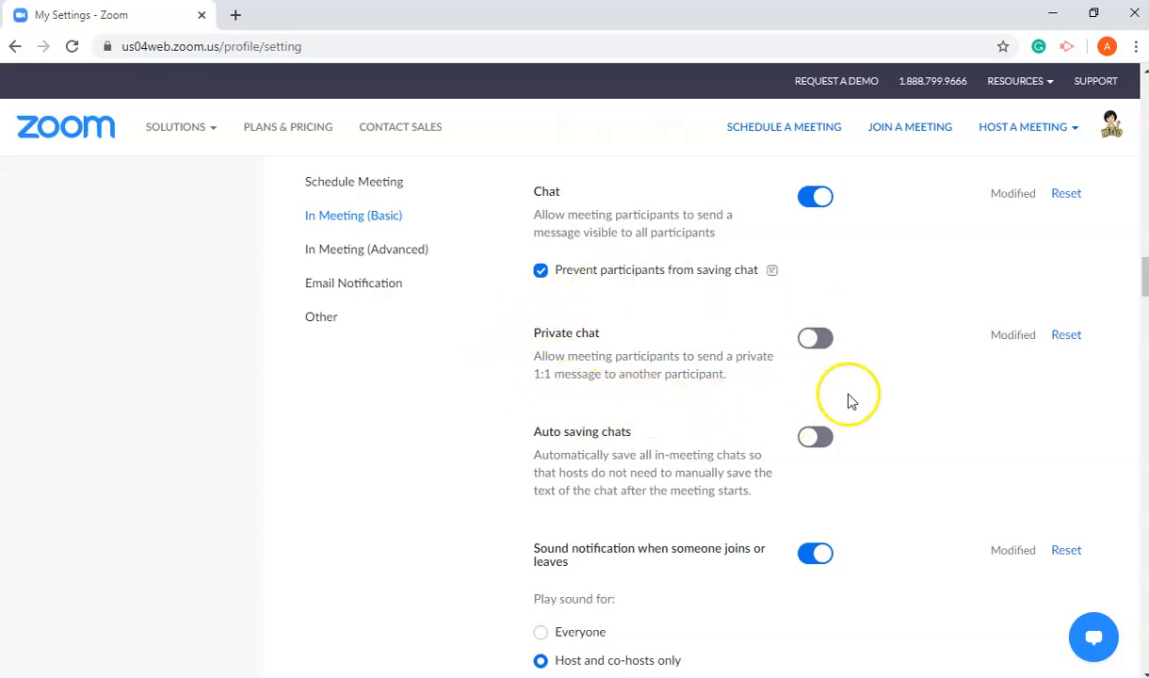
Step: Examine the In Meeting (Basic) settings for auto saving chats, sound notification when someone joins or leaves, and file transfer
{"action": "scroll", "coordinate": [838, 386], "scroll_direction": "down", "scroll_amount": 1}
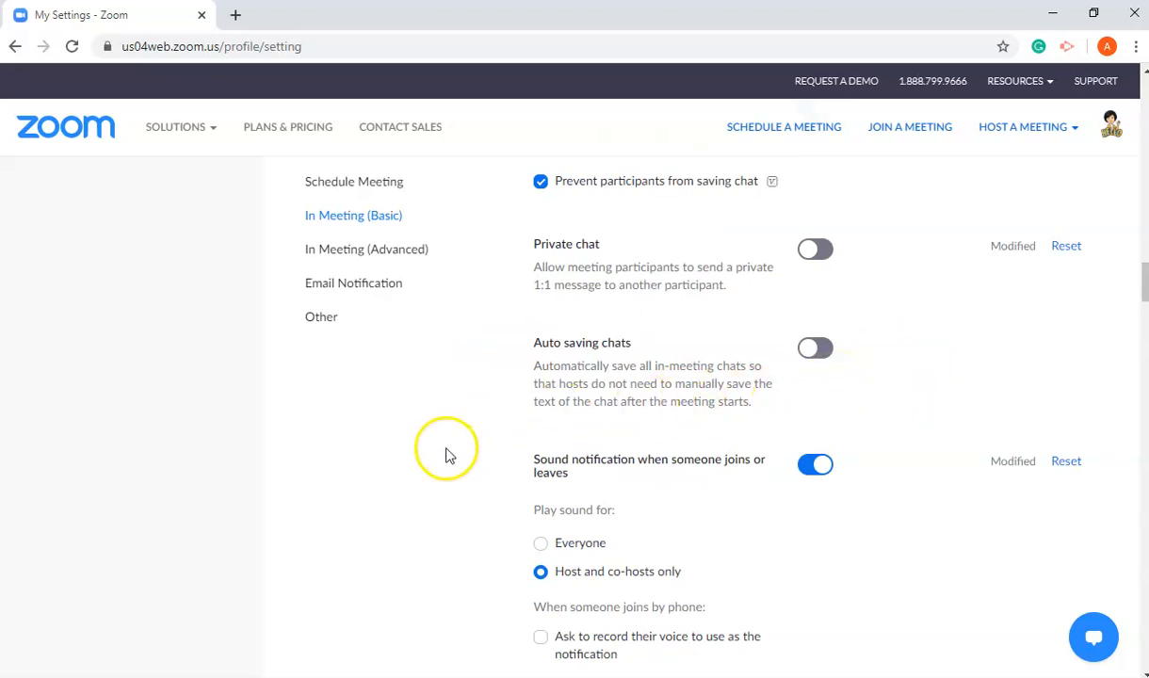
{"action": "scroll", "coordinate": [448, 456], "scroll_direction": "down", "scroll_amount": 1}
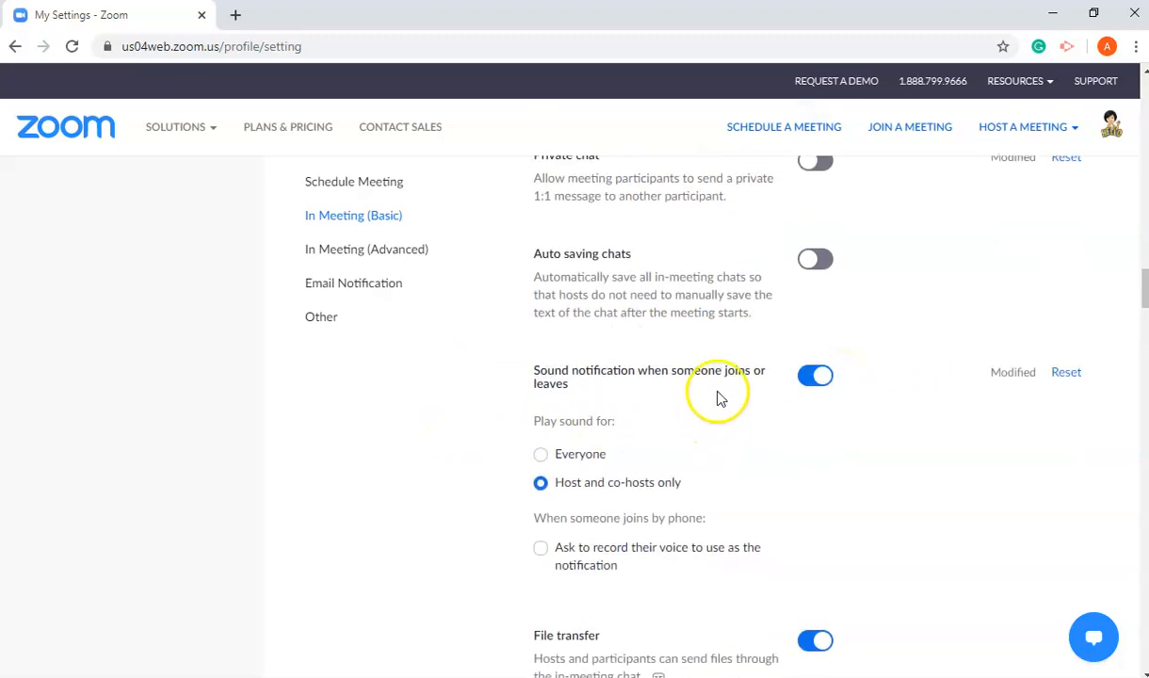
{"action": "scroll", "coordinate": [499, 498], "scroll_direction": "down", "scroll_amount": 1}
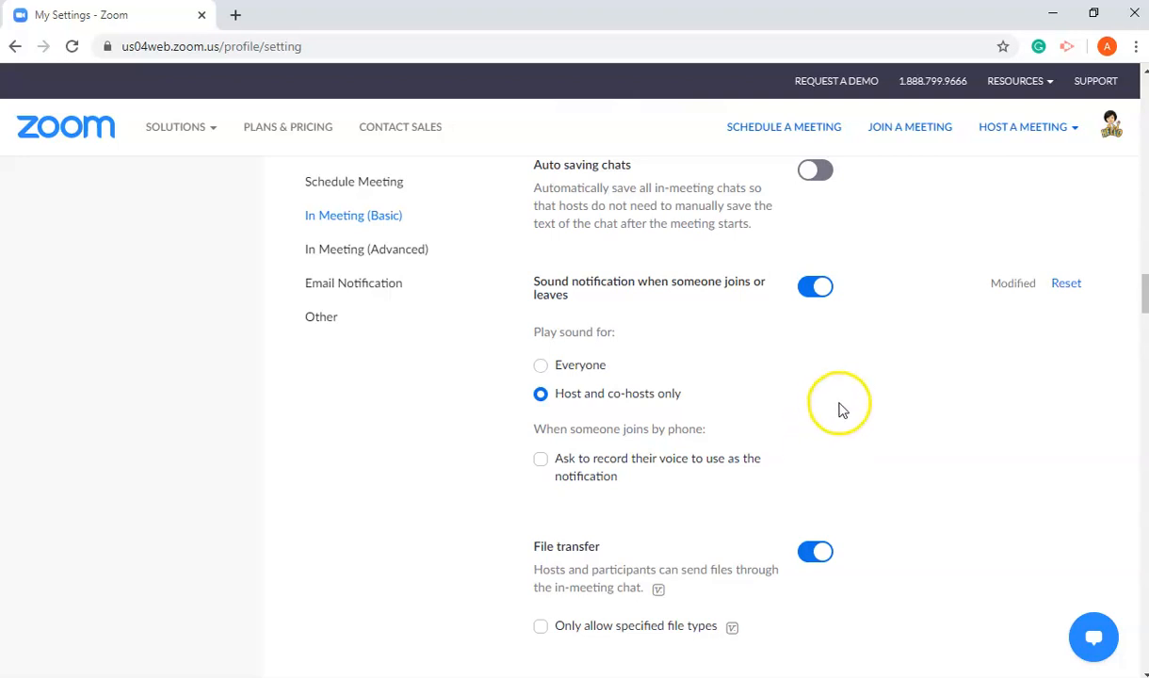
{"action": "scroll", "coordinate": [853, 415], "scroll_direction": "down", "scroll_amount": 1}
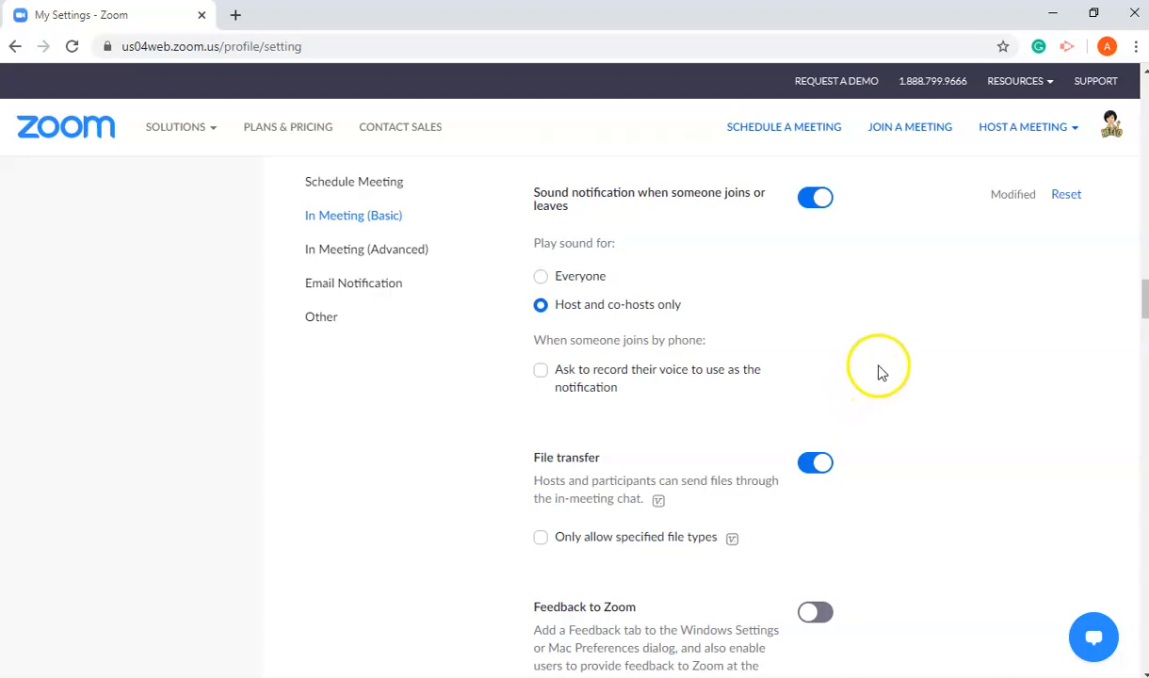
{"action": "scroll", "coordinate": [895, 362], "scroll_direction": "down", "scroll_amount": 1}
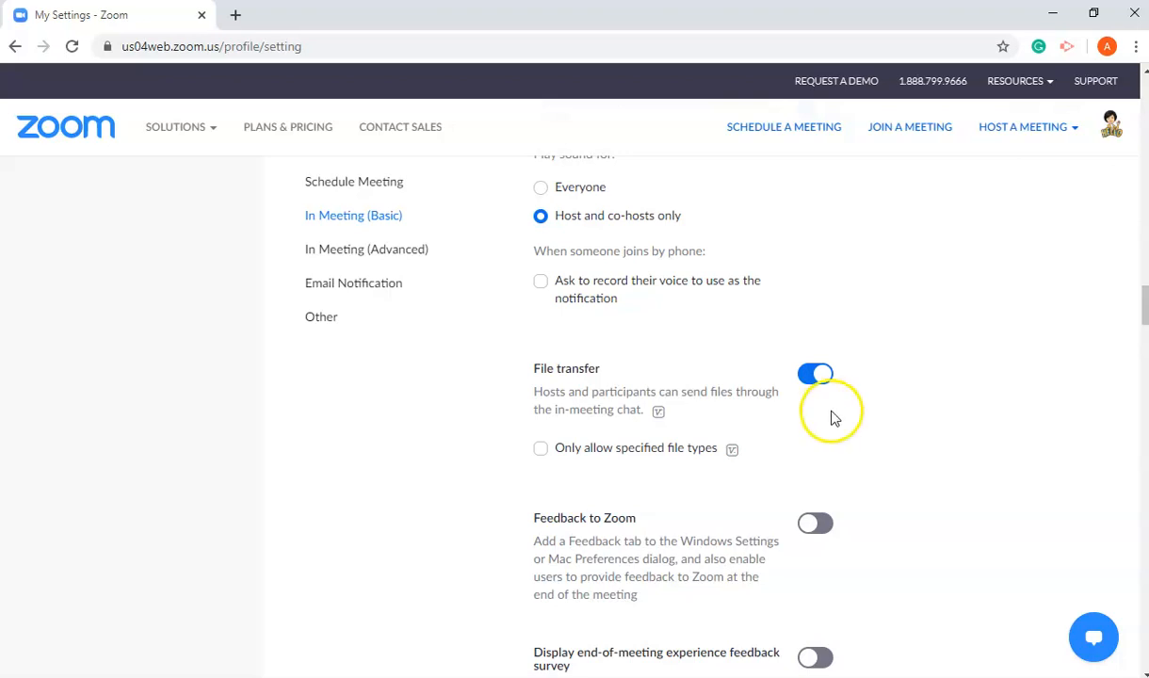
{"action": "scroll", "coordinate": [840, 450], "scroll_direction": "down", "scroll_amount": 1}
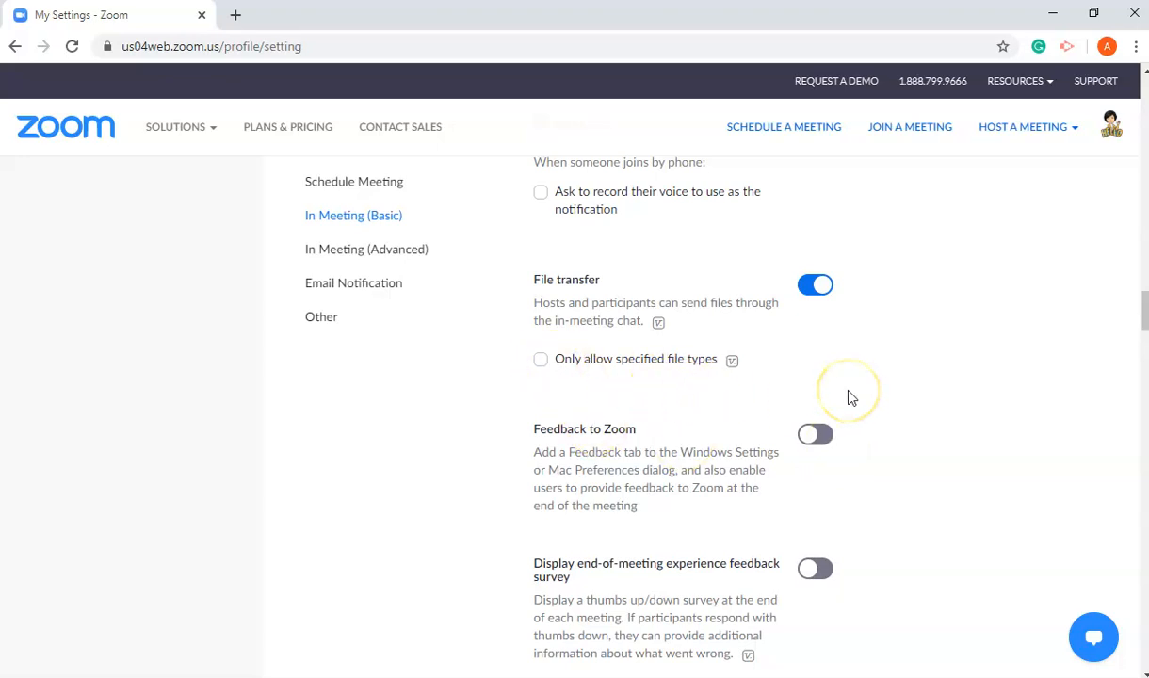
Step: Examine the feedback, meeting control toolbar and screen sharing settings, including who can share
{"action": "scroll", "coordinate": [782, 481], "scroll_direction": "down", "scroll_amount": 1}
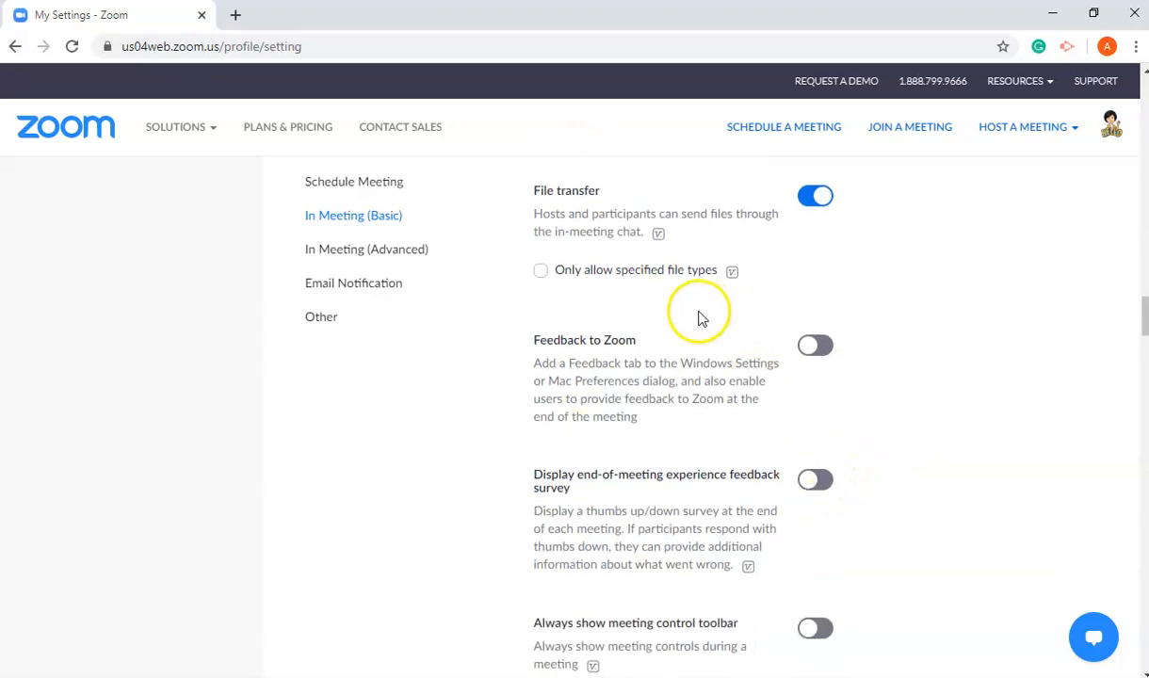
{"action": "scroll", "coordinate": [857, 523], "scroll_direction": "down", "scroll_amount": 1}
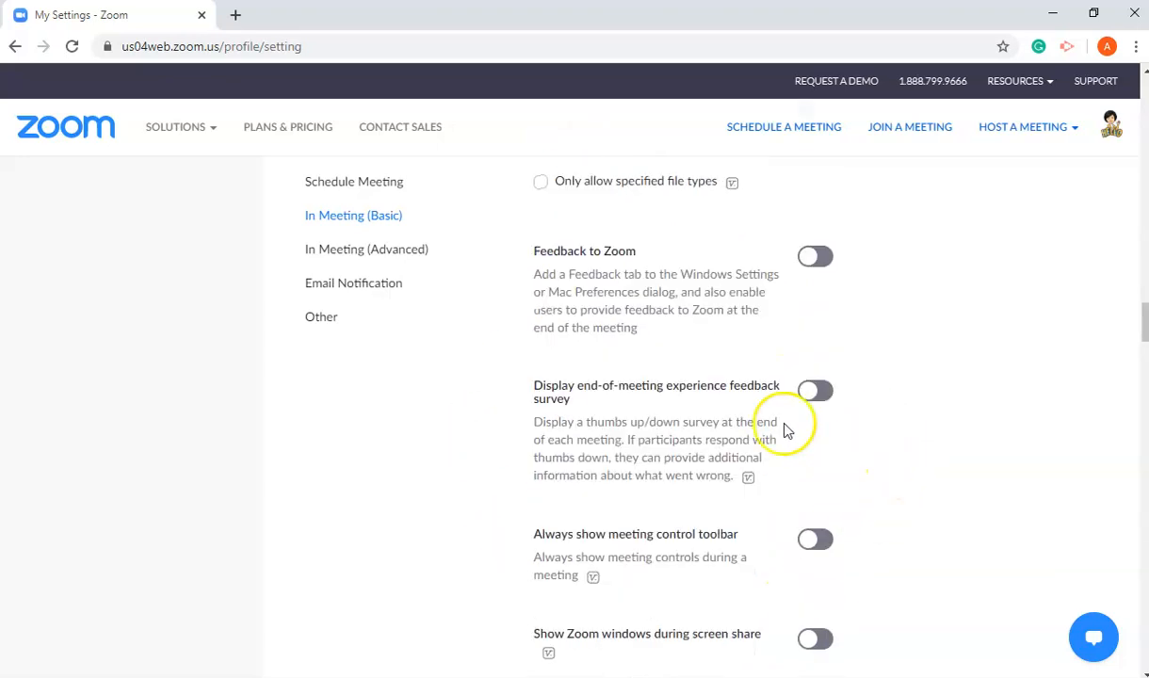
{"action": "scroll", "coordinate": [772, 524], "scroll_direction": "down", "scroll_amount": 1}
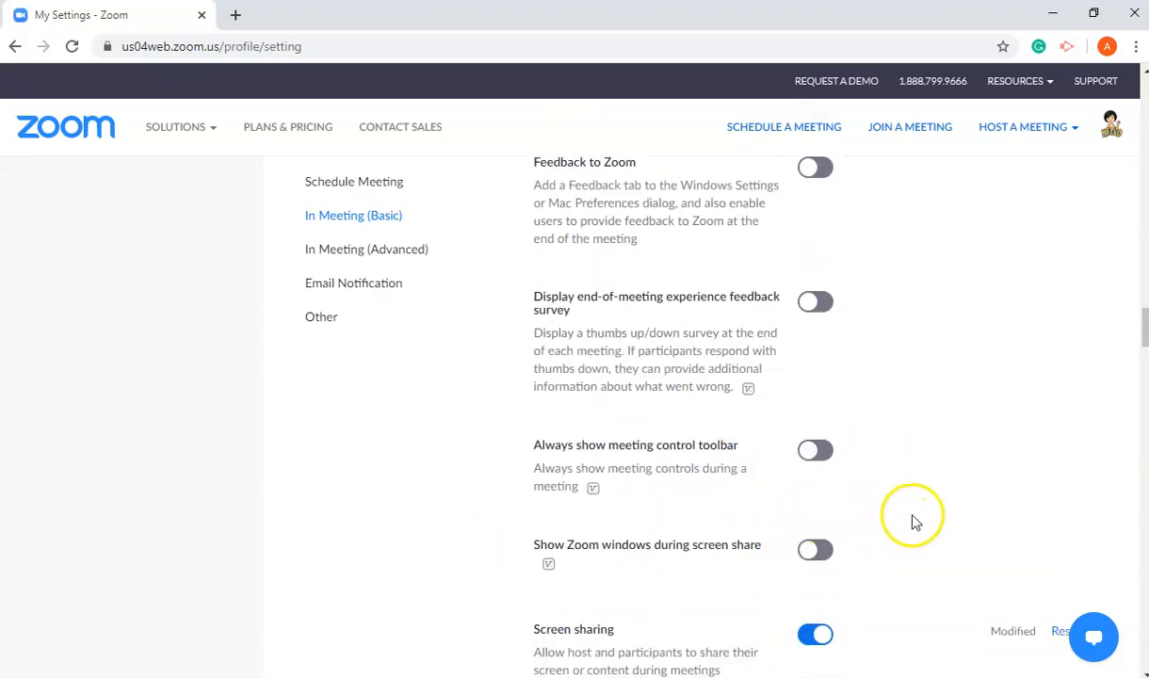
{"action": "scroll", "coordinate": [914, 522], "scroll_direction": "down", "scroll_amount": 1}
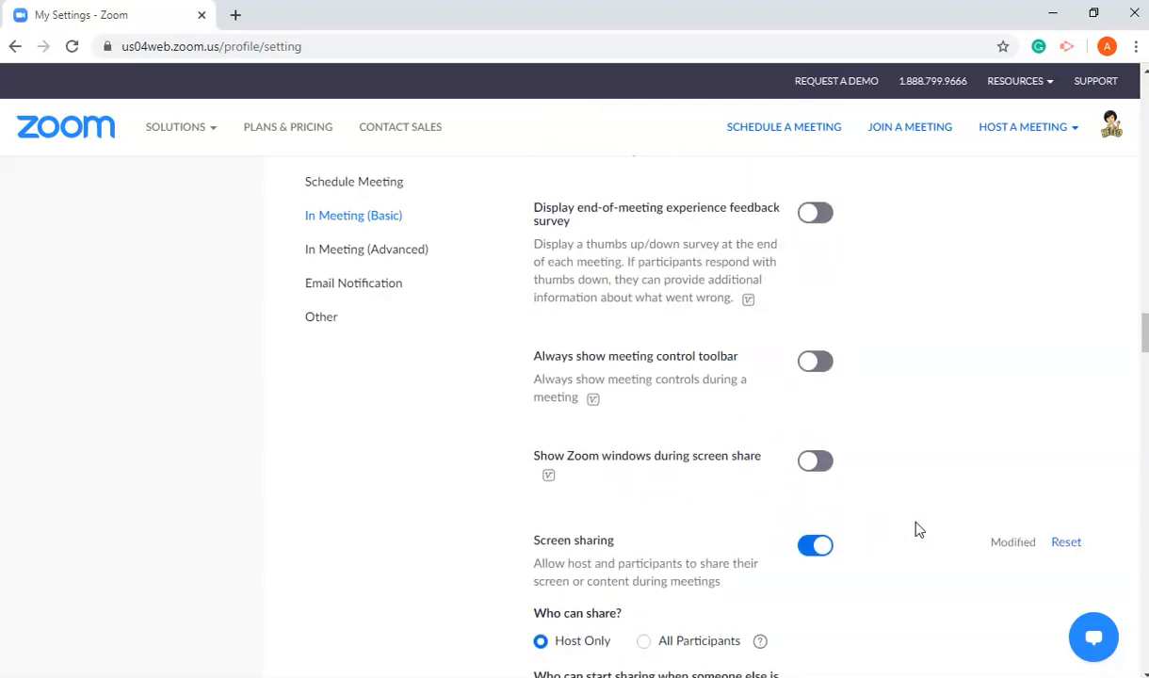
{"action": "scroll", "coordinate": [933, 566], "scroll_direction": "down", "scroll_amount": 2}
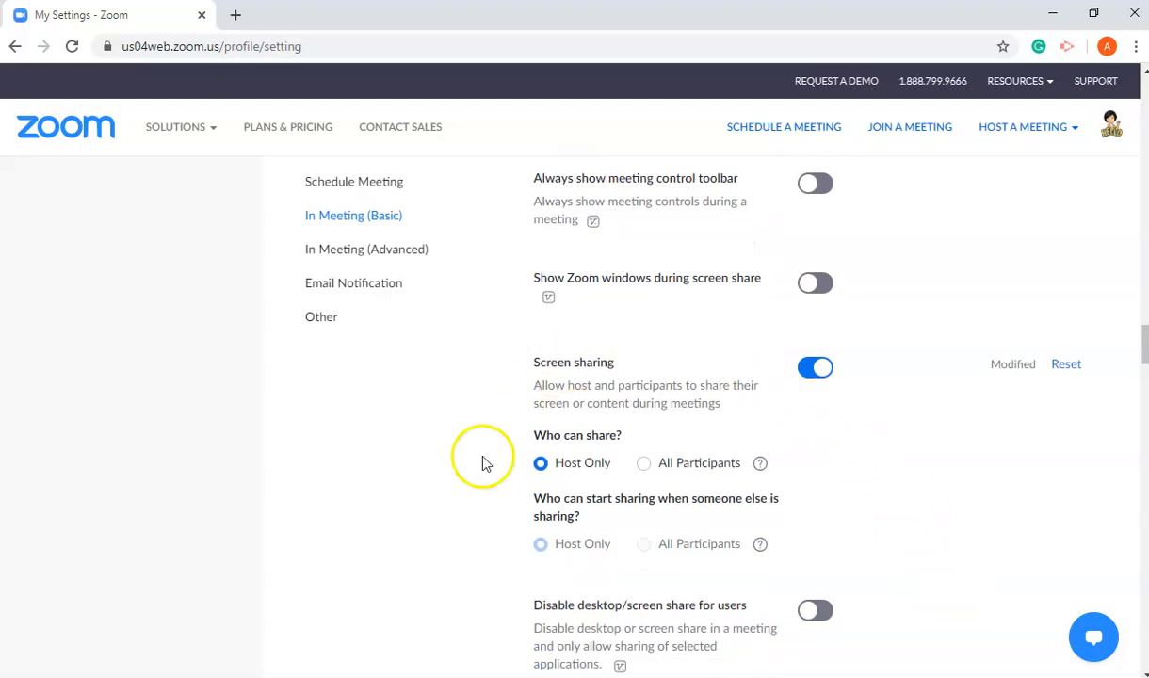
{"action": "scroll", "coordinate": [824, 527], "scroll_direction": "down", "scroll_amount": 1}
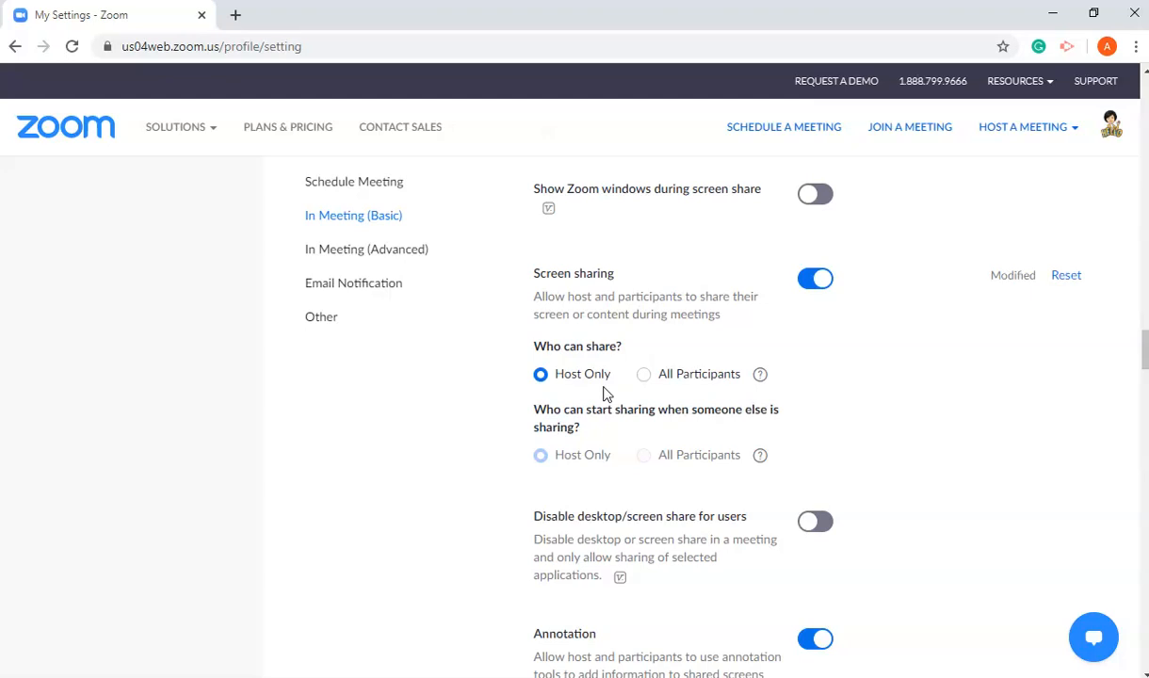
{"action": "left_click", "coordinate": [673, 377]}
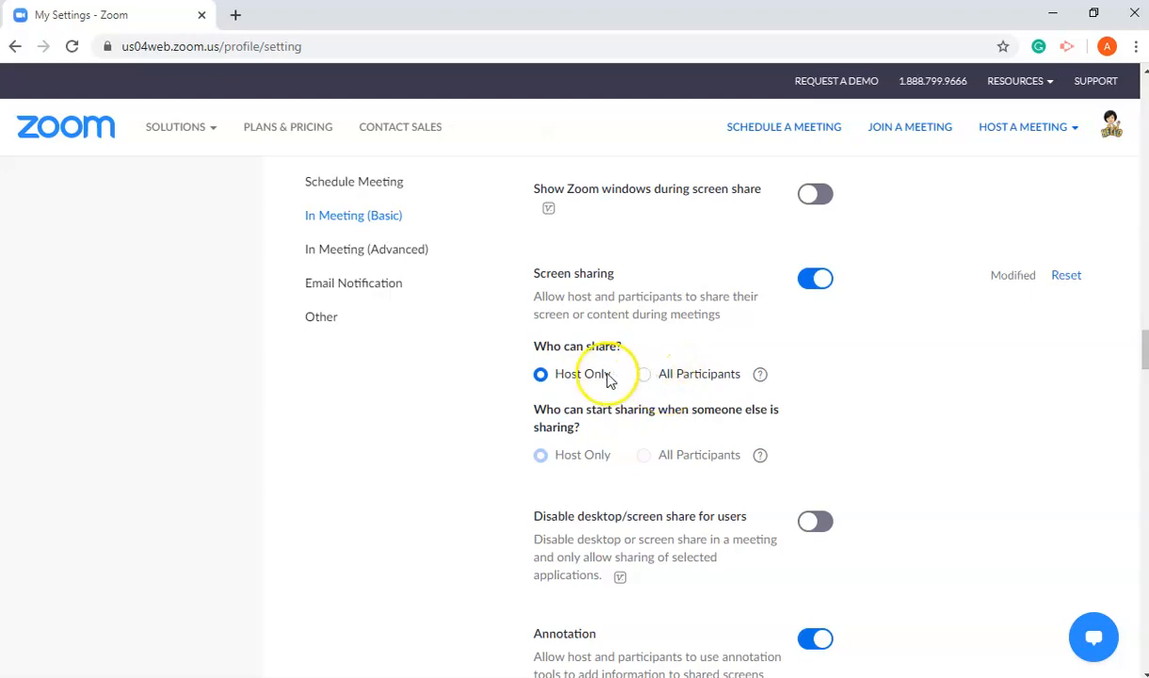
Step: Examine the settings for disabling desktop sharing, annotation, whiteboard and remote control
{"action": "scroll", "coordinate": [451, 455], "scroll_direction": "down", "scroll_amount": 2}
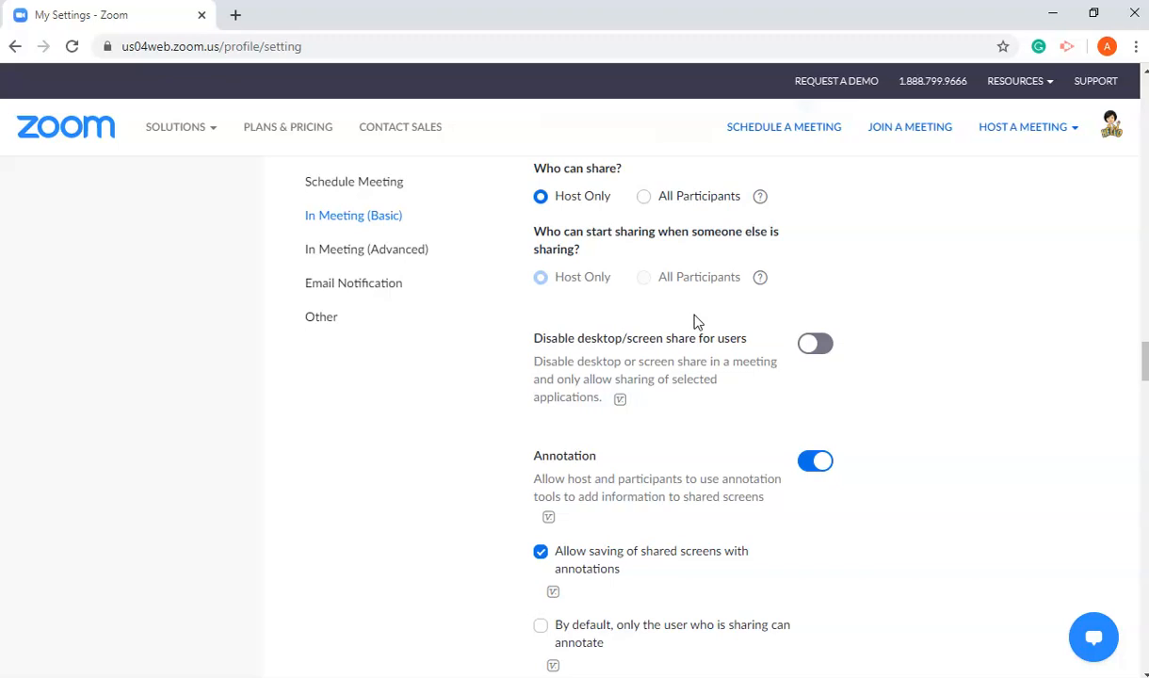
{"action": "scroll", "coordinate": [695, 385], "scroll_direction": "down", "scroll_amount": 1}
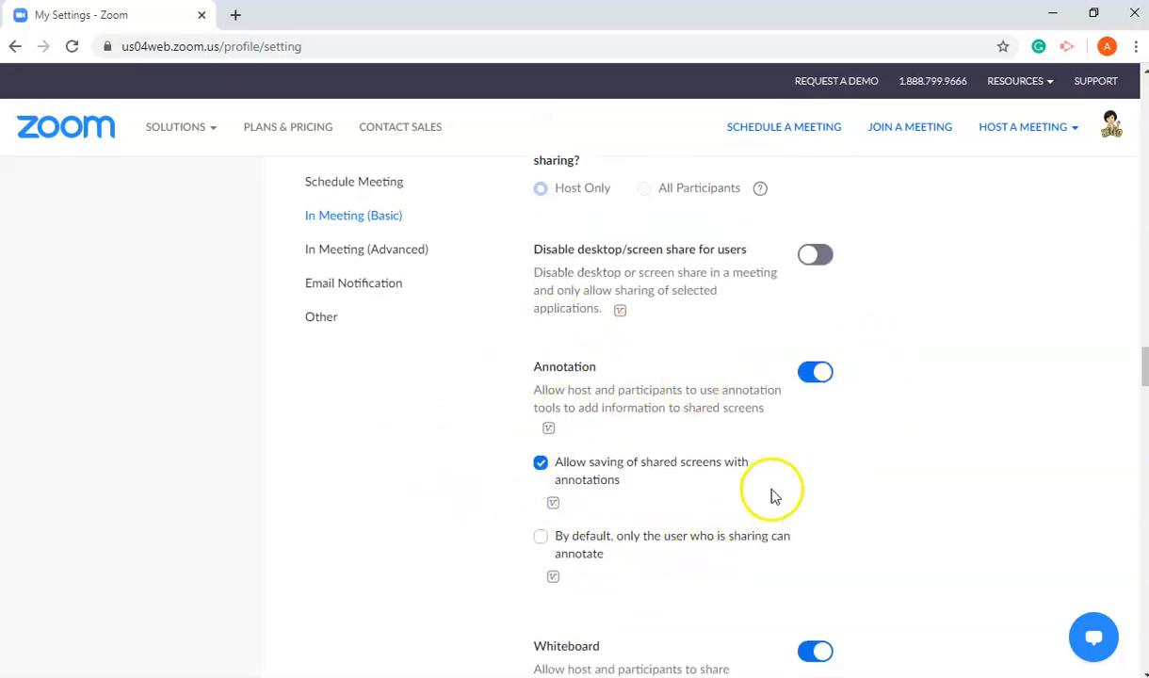
{"action": "scroll", "coordinate": [773, 495], "scroll_direction": "down", "scroll_amount": 1}
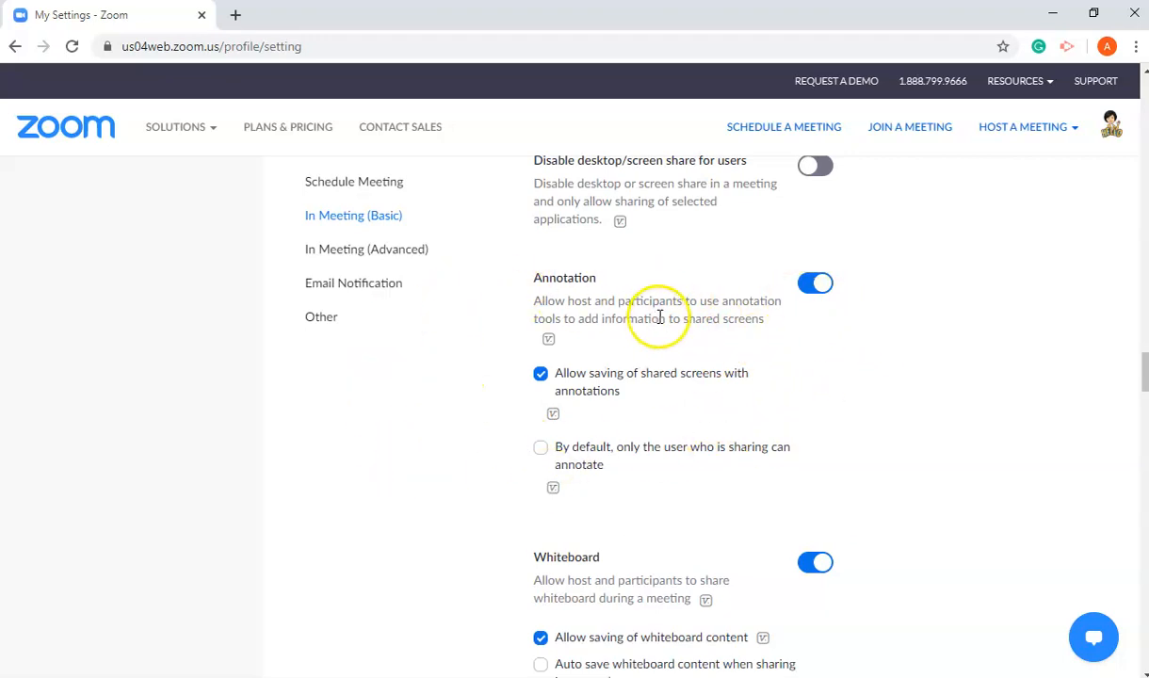
{"action": "scroll", "coordinate": [659, 316], "scroll_direction": "down", "scroll_amount": 2}
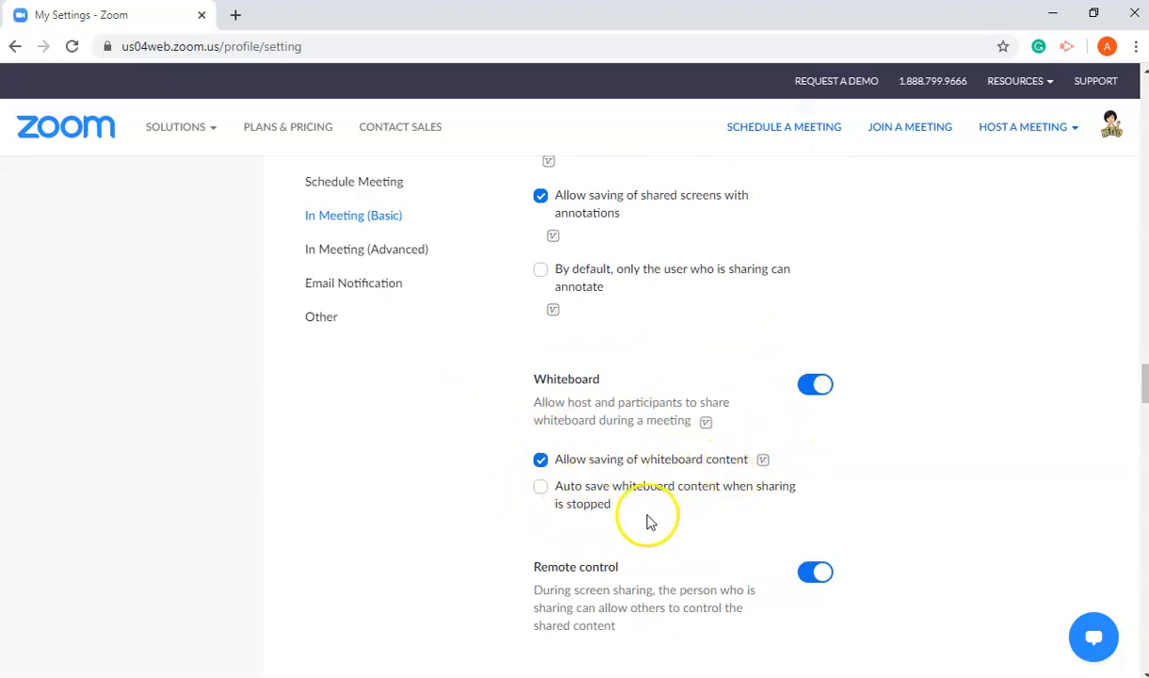
{"action": "scroll", "coordinate": [733, 517], "scroll_direction": "down", "scroll_amount": 2}
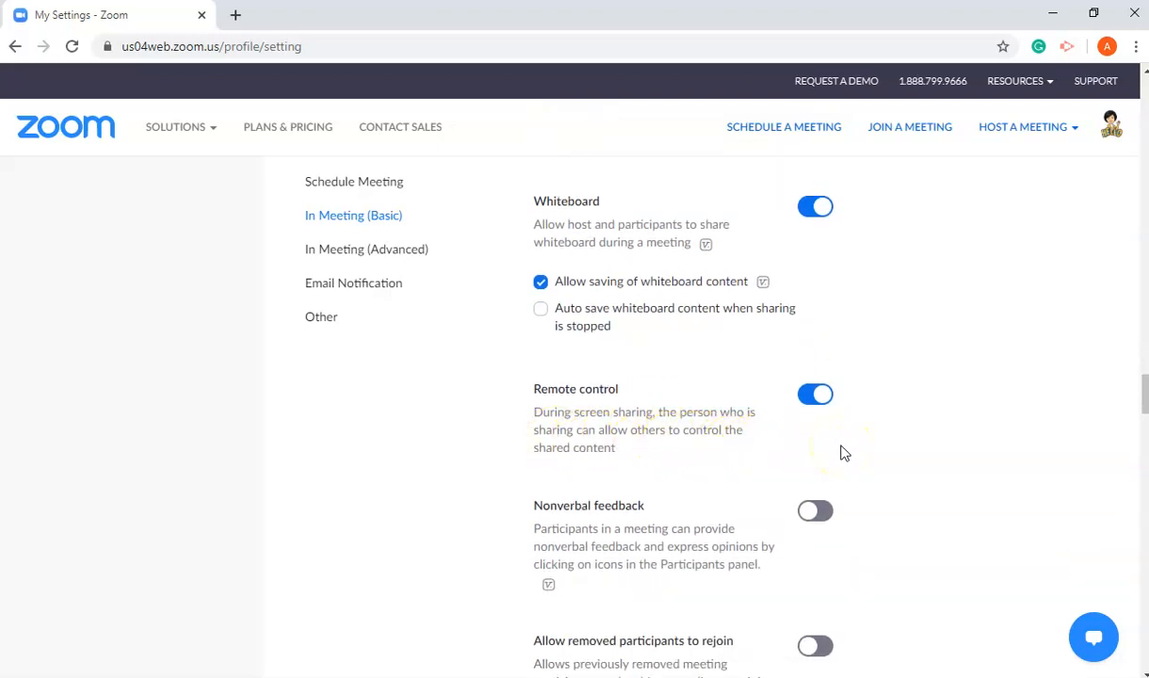
Step: Examine the settings for nonverbal feedback, removed participants rejoining, participants renaming themselves and hiding profile pictures
{"action": "scroll", "coordinate": [744, 528], "scroll_direction": "down", "scroll_amount": 3}
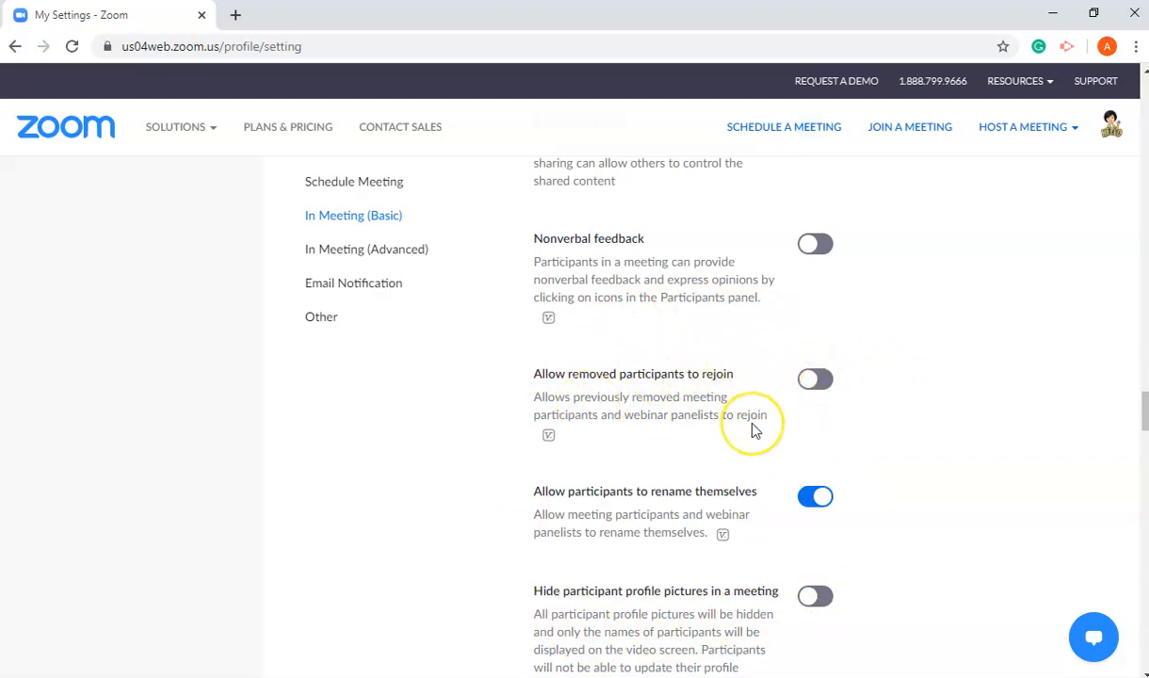
{"action": "scroll", "coordinate": [754, 430], "scroll_direction": "down", "scroll_amount": 1}
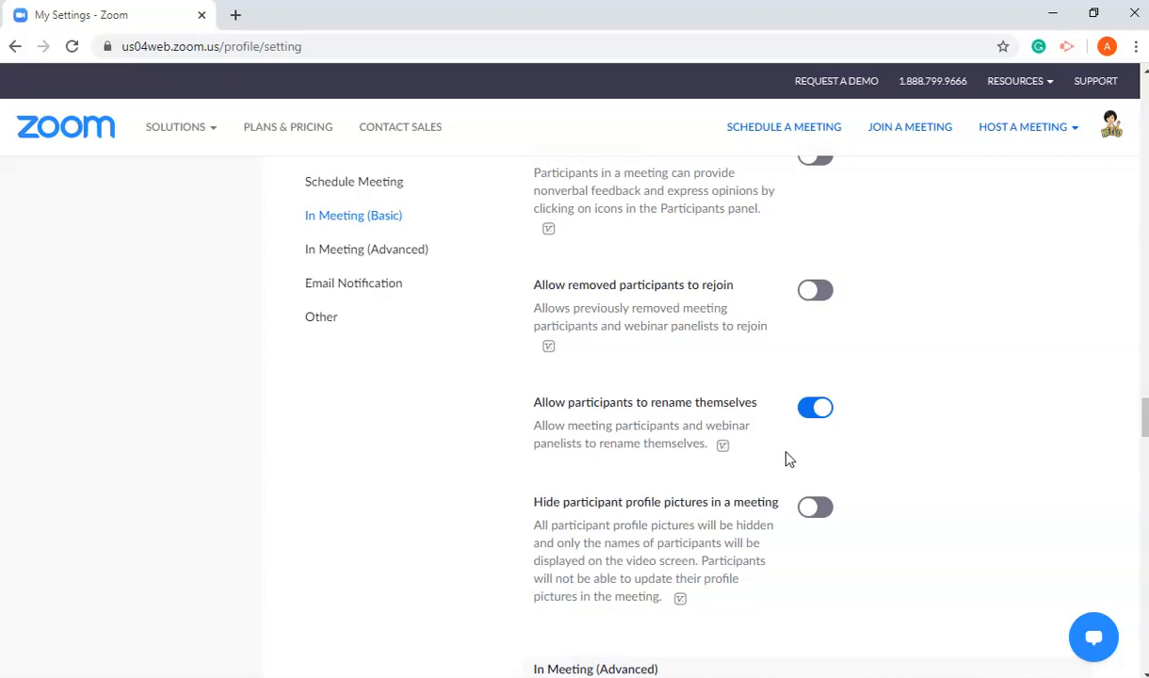
{"action": "left_click", "coordinate": [819, 428]}
{"action": "scroll", "coordinate": [819, 436], "scroll_direction": "down", "scroll_amount": 1}
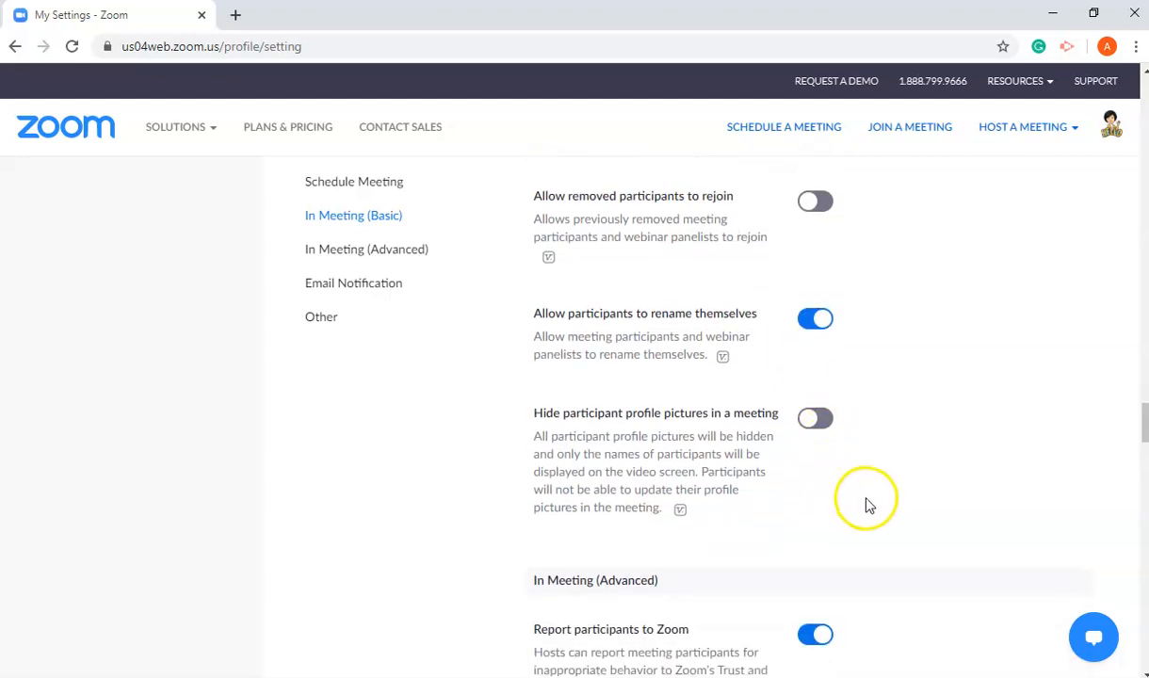
{"action": "scroll", "coordinate": [865, 503], "scroll_direction": "down", "scroll_amount": 1}
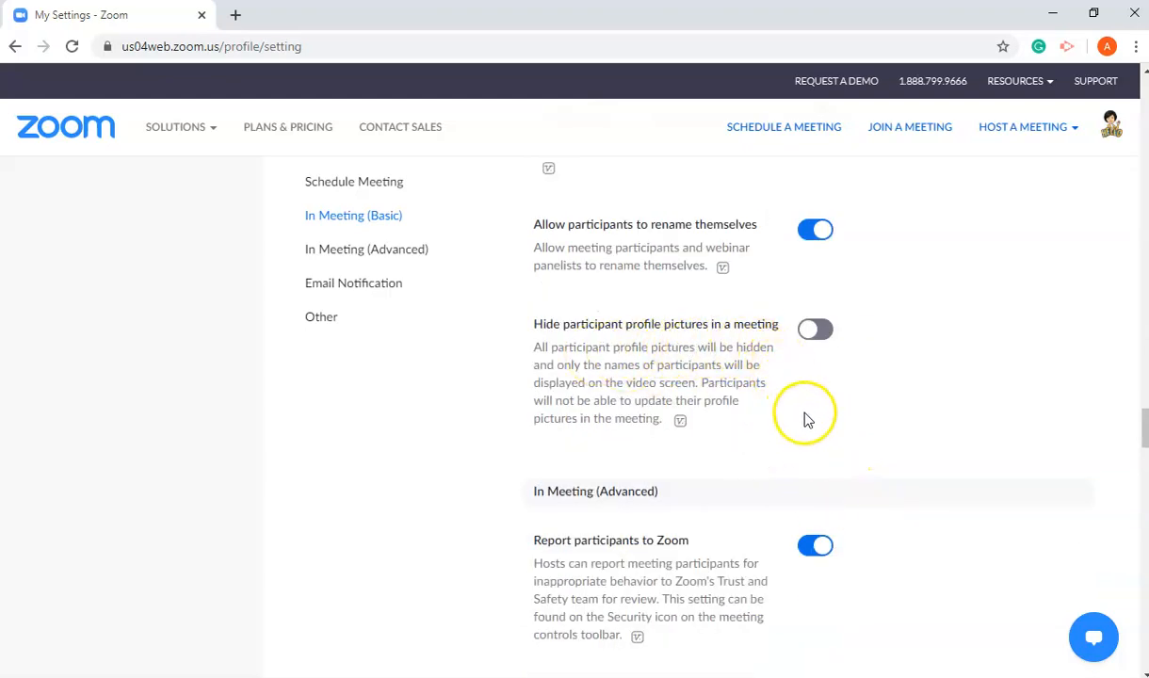
{"action": "scroll", "coordinate": [844, 403], "scroll_direction": "down", "scroll_amount": 1}
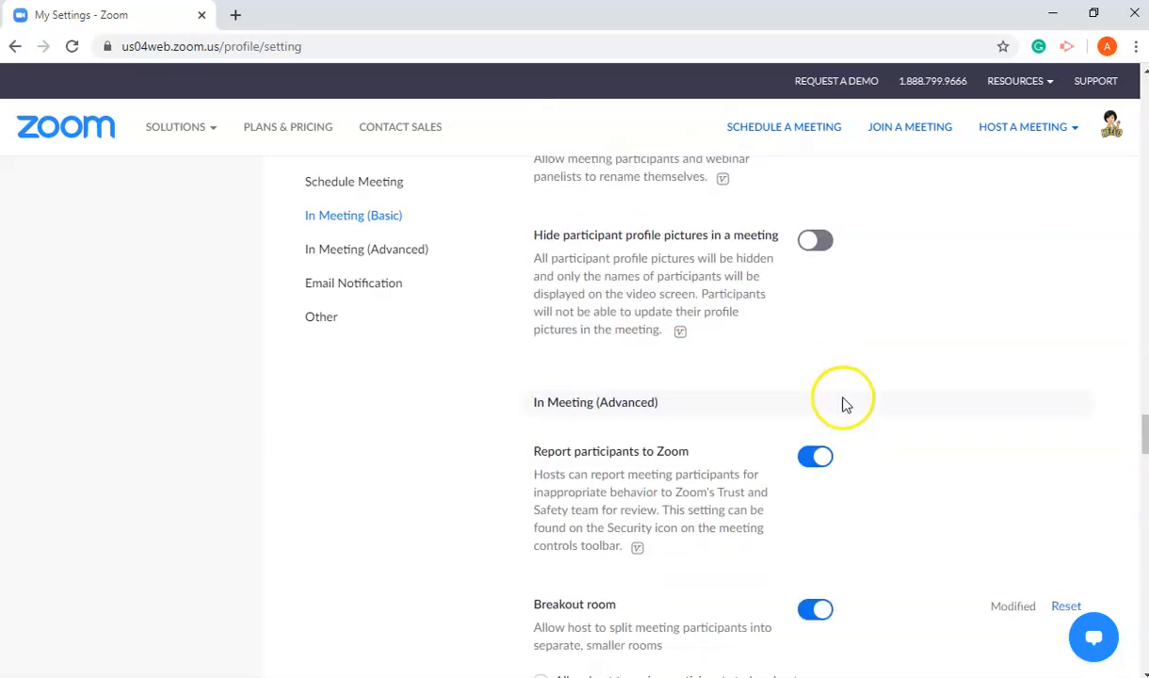
Step: Examine the In Meeting (Advanced) settings, from reporting participants and breakout rooms through captioning, camera control and virtual background
{"action": "scroll", "coordinate": [845, 412], "scroll_direction": "down", "scroll_amount": 1}
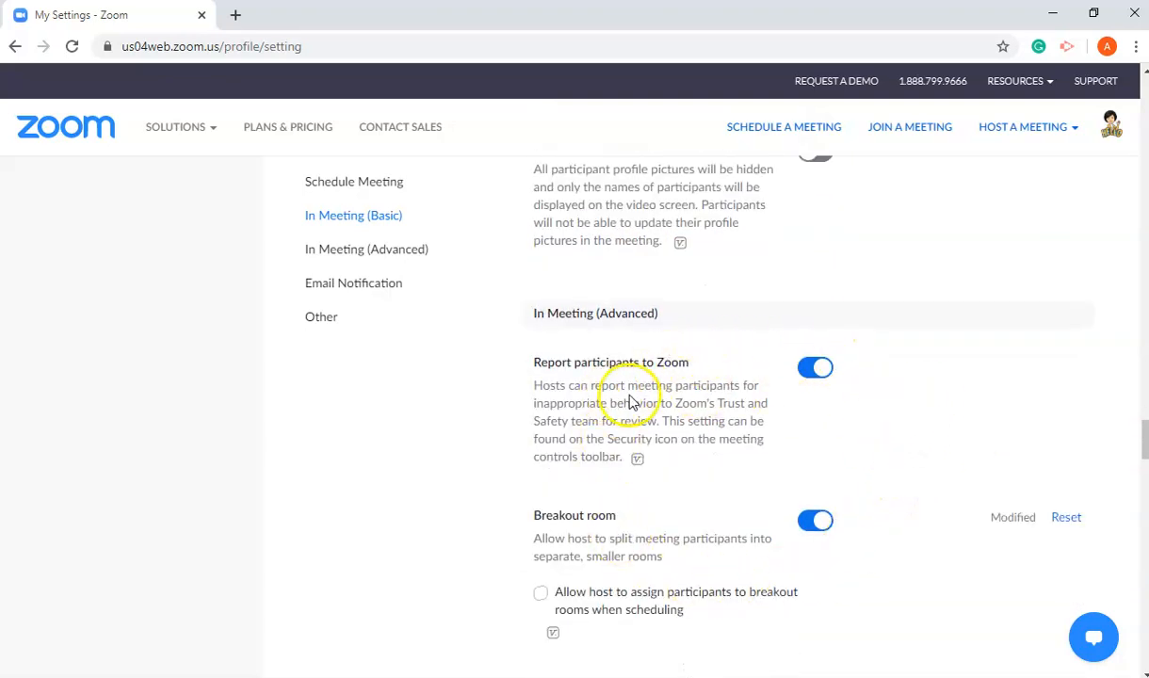
{"action": "scroll", "coordinate": [754, 457], "scroll_direction": "down", "scroll_amount": 2}
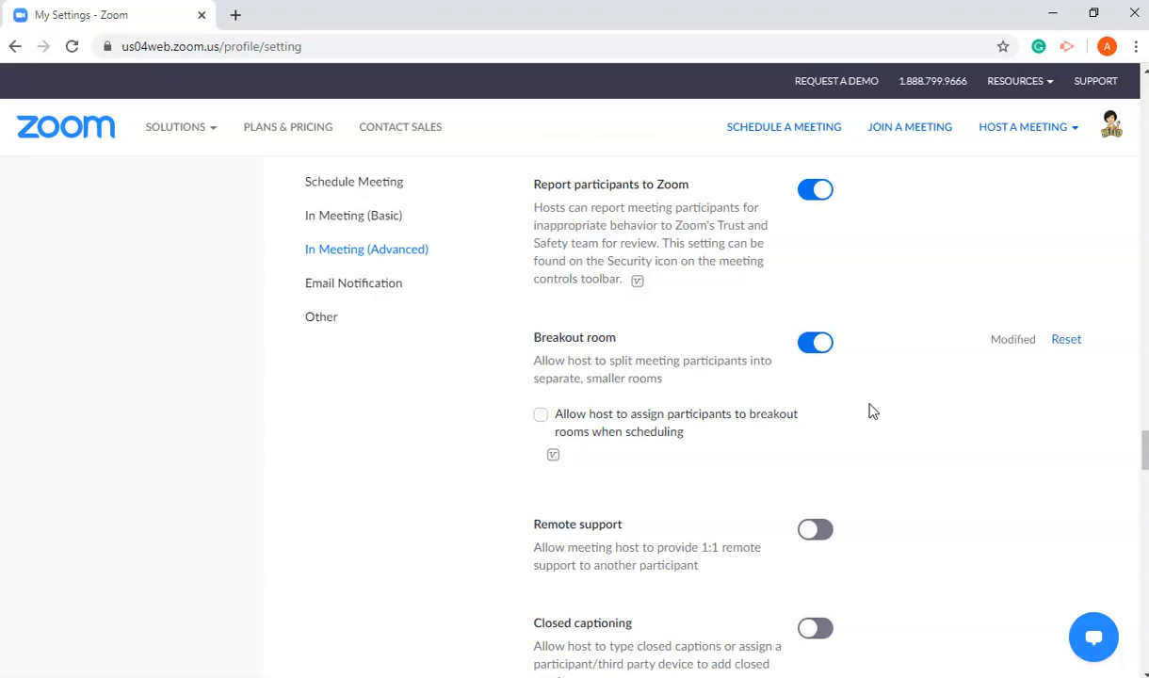
{"action": "scroll", "coordinate": [871, 412], "scroll_direction": "down", "scroll_amount": 3}
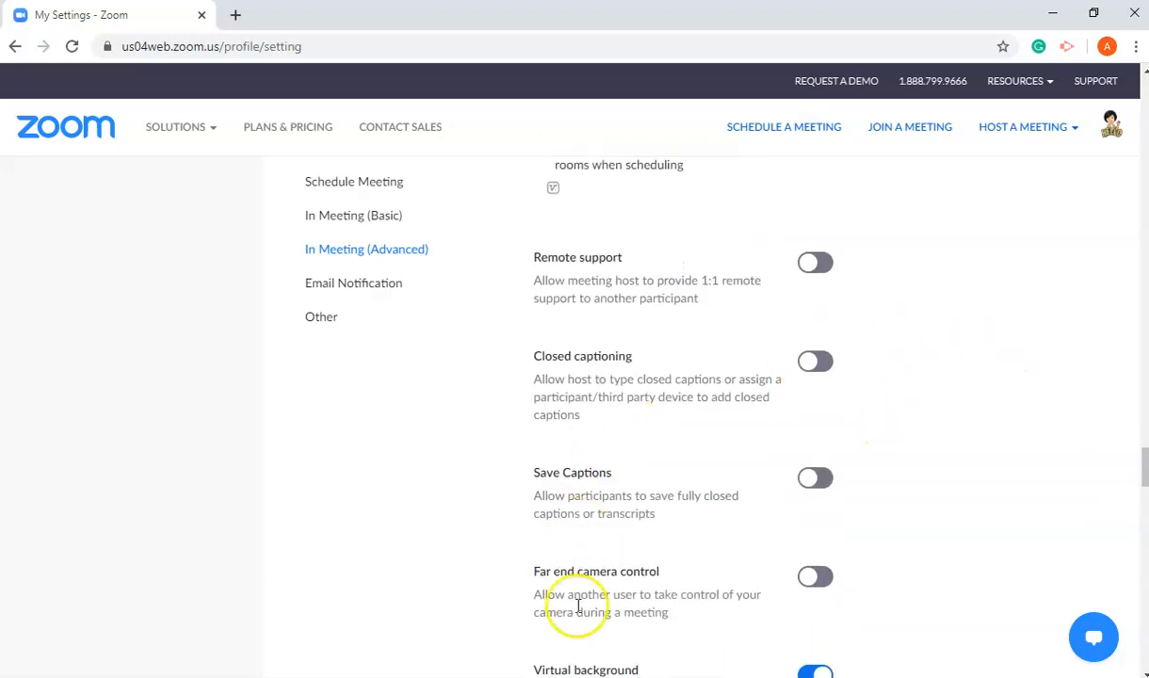
{"action": "scroll", "coordinate": [721, 629], "scroll_direction": "down", "scroll_amount": 1}
{"action": "scroll", "coordinate": [829, 621], "scroll_direction": "down", "scroll_amount": 1}
{"action": "scroll", "coordinate": [895, 579], "scroll_direction": "down", "scroll_amount": 1}
{"action": "scroll", "coordinate": [852, 493], "scroll_direction": "down", "scroll_amount": 2}
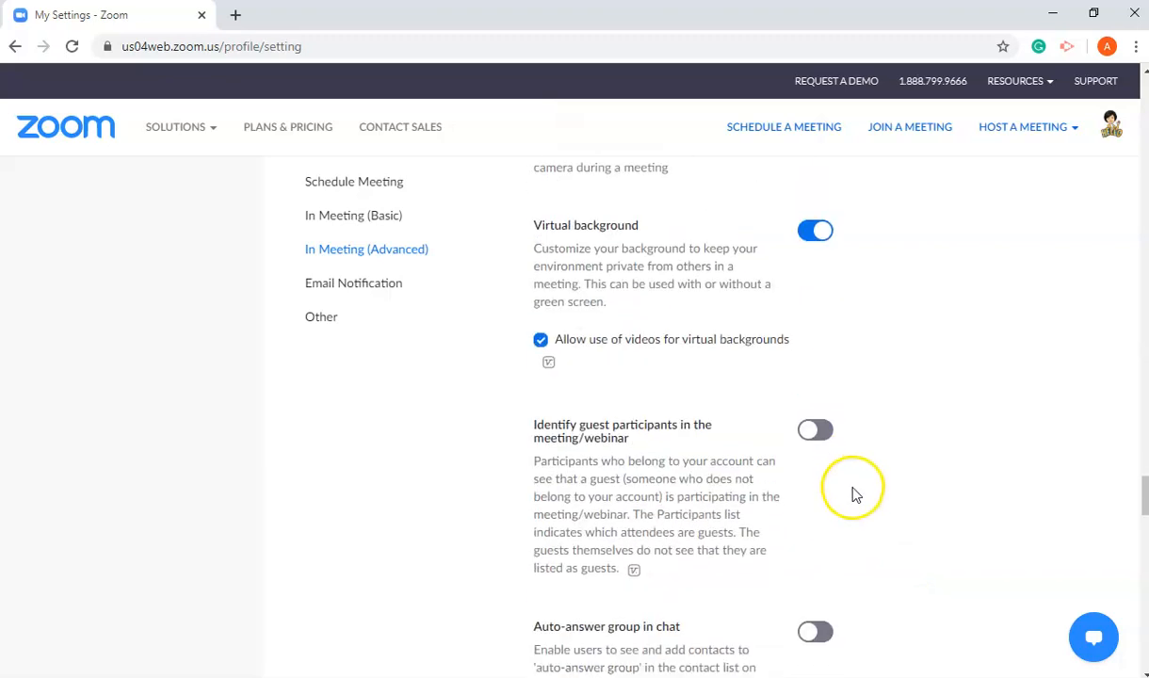
Step: Examine the remaining In Meeting (Advanced) settings, from guest identification through email invites and audio, down to scheduling privilege and integration authentication
{"action": "scroll", "coordinate": [641, 390], "scroll_direction": "down", "scroll_amount": 4}
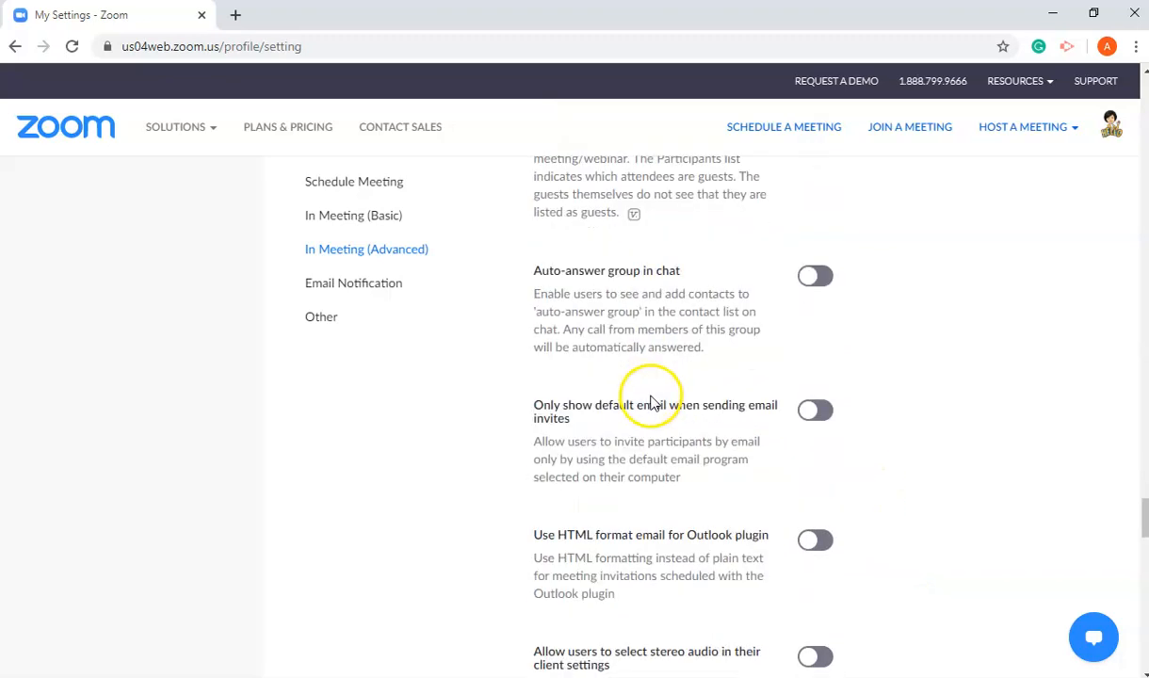
{"action": "scroll", "coordinate": [782, 480], "scroll_direction": "down", "scroll_amount": 12}
{"action": "scroll", "coordinate": [794, 497], "scroll_direction": "down", "scroll_amount": 8}
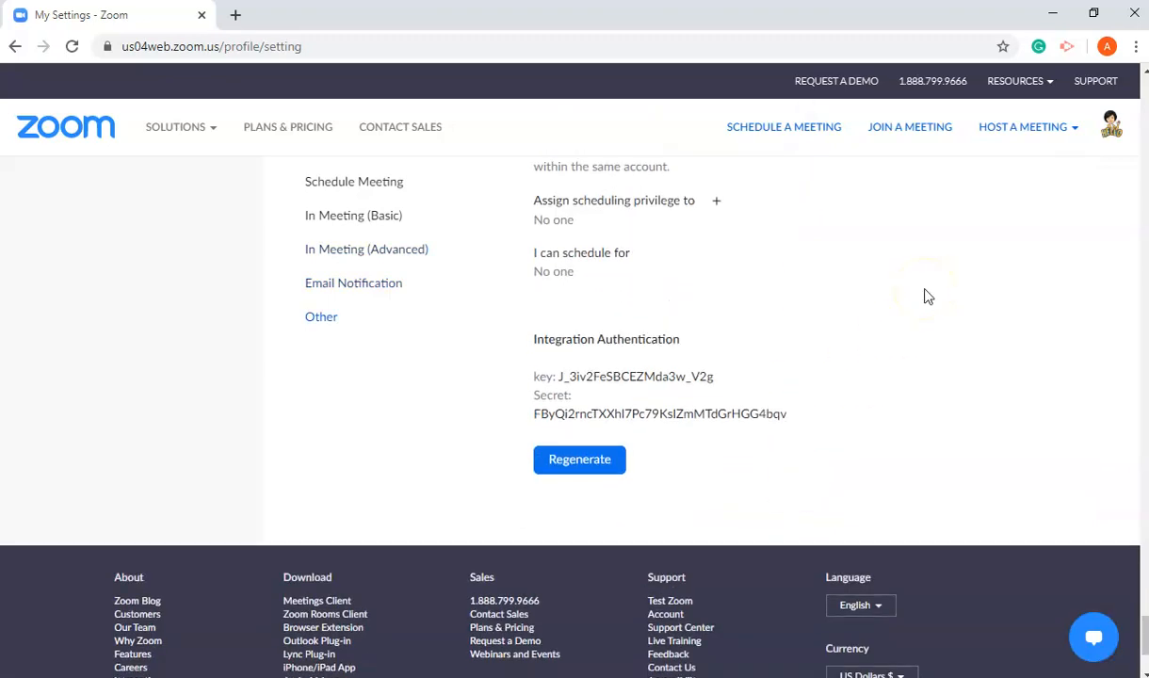
{"action": "scroll", "coordinate": [928, 297], "scroll_direction": "up", "scroll_amount": 8}
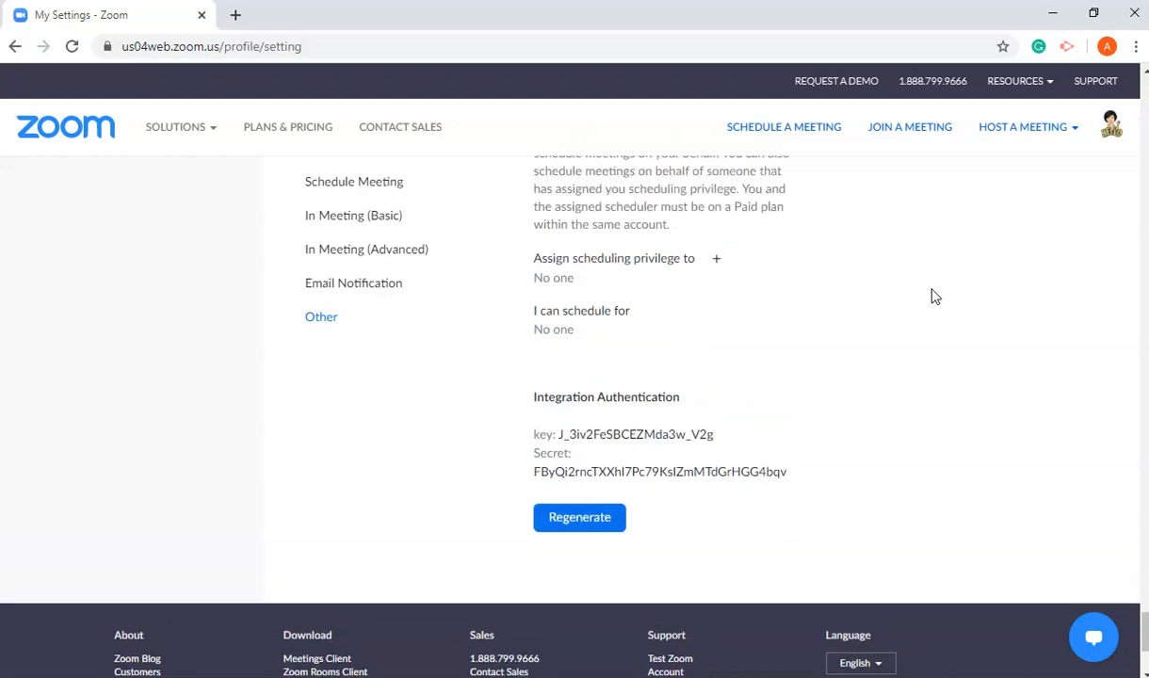
Step: Look back over the meeting settings from the Other section up to the start of Schedule Meeting
{"action": "scroll", "coordinate": [931, 299], "scroll_direction": "up", "scroll_amount": 10}
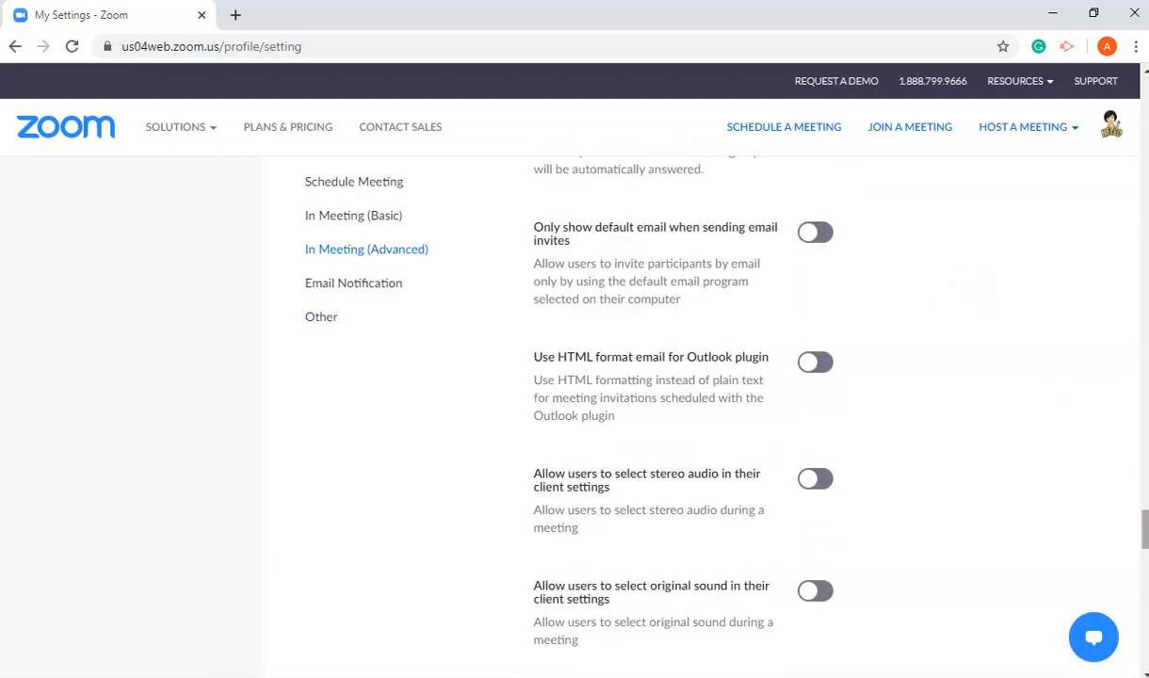
{"action": "scroll", "coordinate": [810, 415], "scroll_direction": "down", "scroll_amount": 3}
{"action": "scroll", "coordinate": [811, 415], "scroll_direction": "up", "scroll_amount": 12}
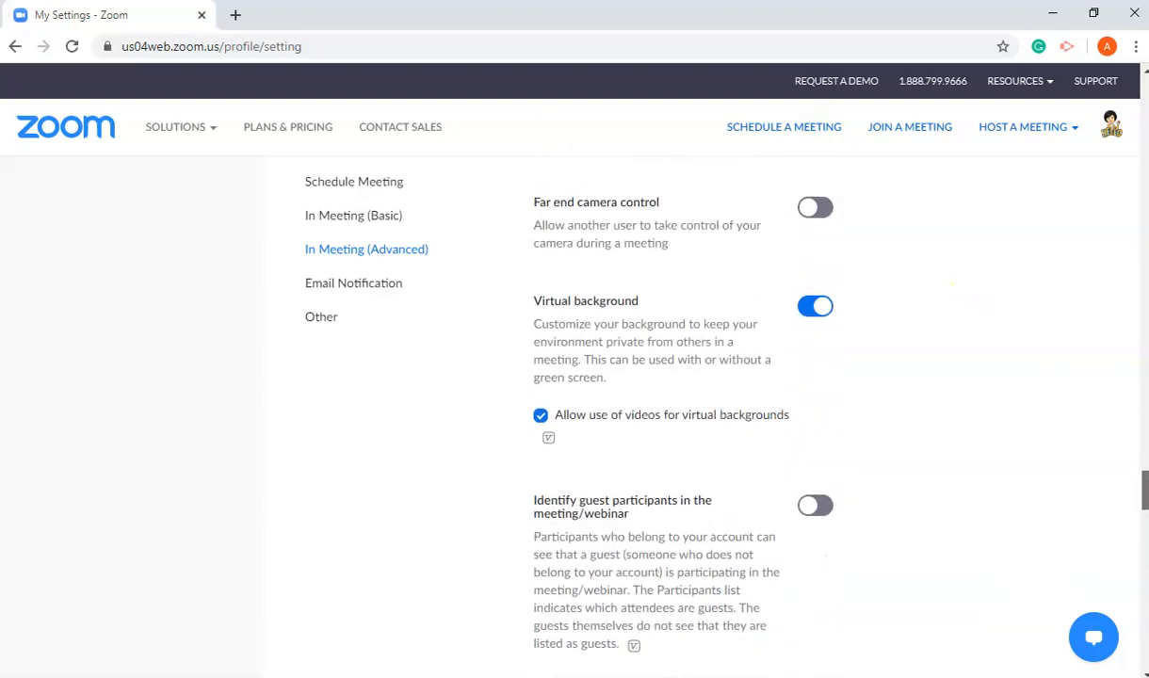
{"action": "scroll", "coordinate": [801, 415], "scroll_direction": "up", "scroll_amount": 15}
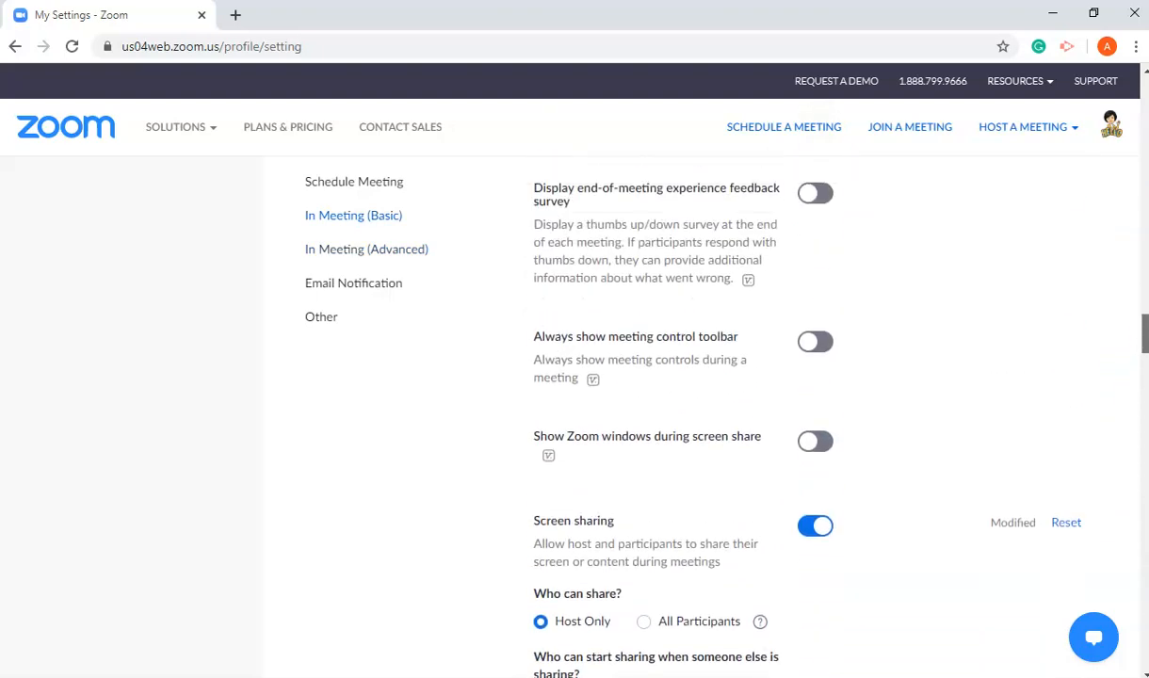
{"action": "scroll", "coordinate": [801, 414], "scroll_direction": "up", "scroll_amount": 20}
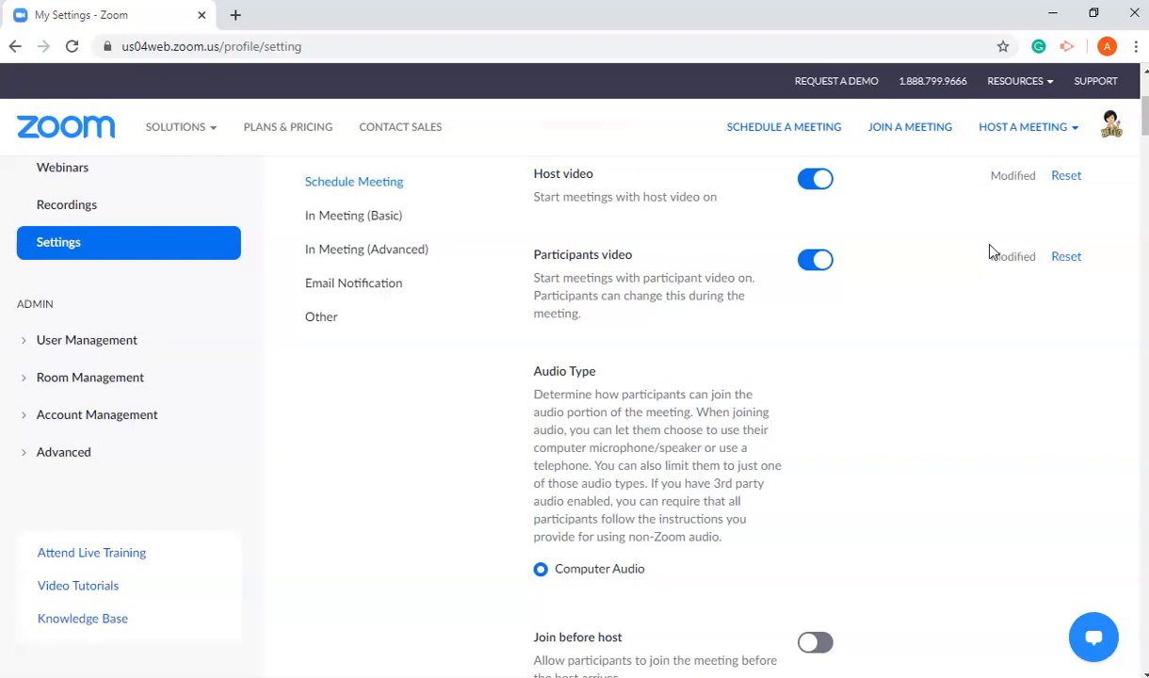
{"action": "left_click_drag", "start_coordinate": [1146, 117], "coordinate": [1145, 104]}
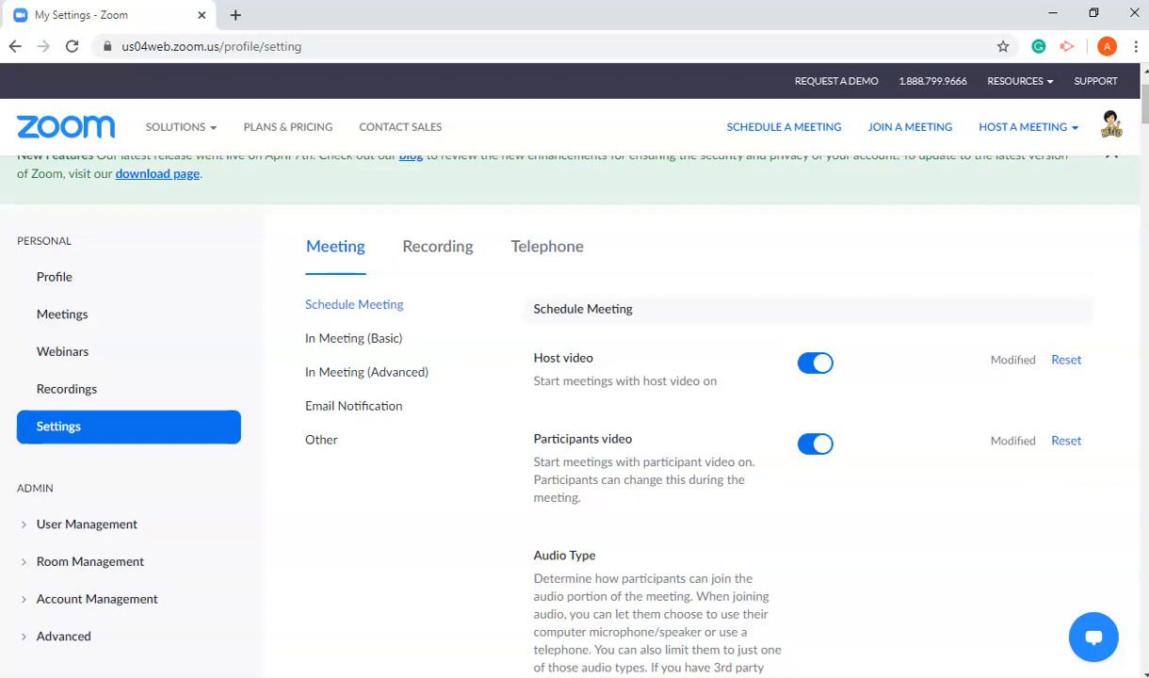